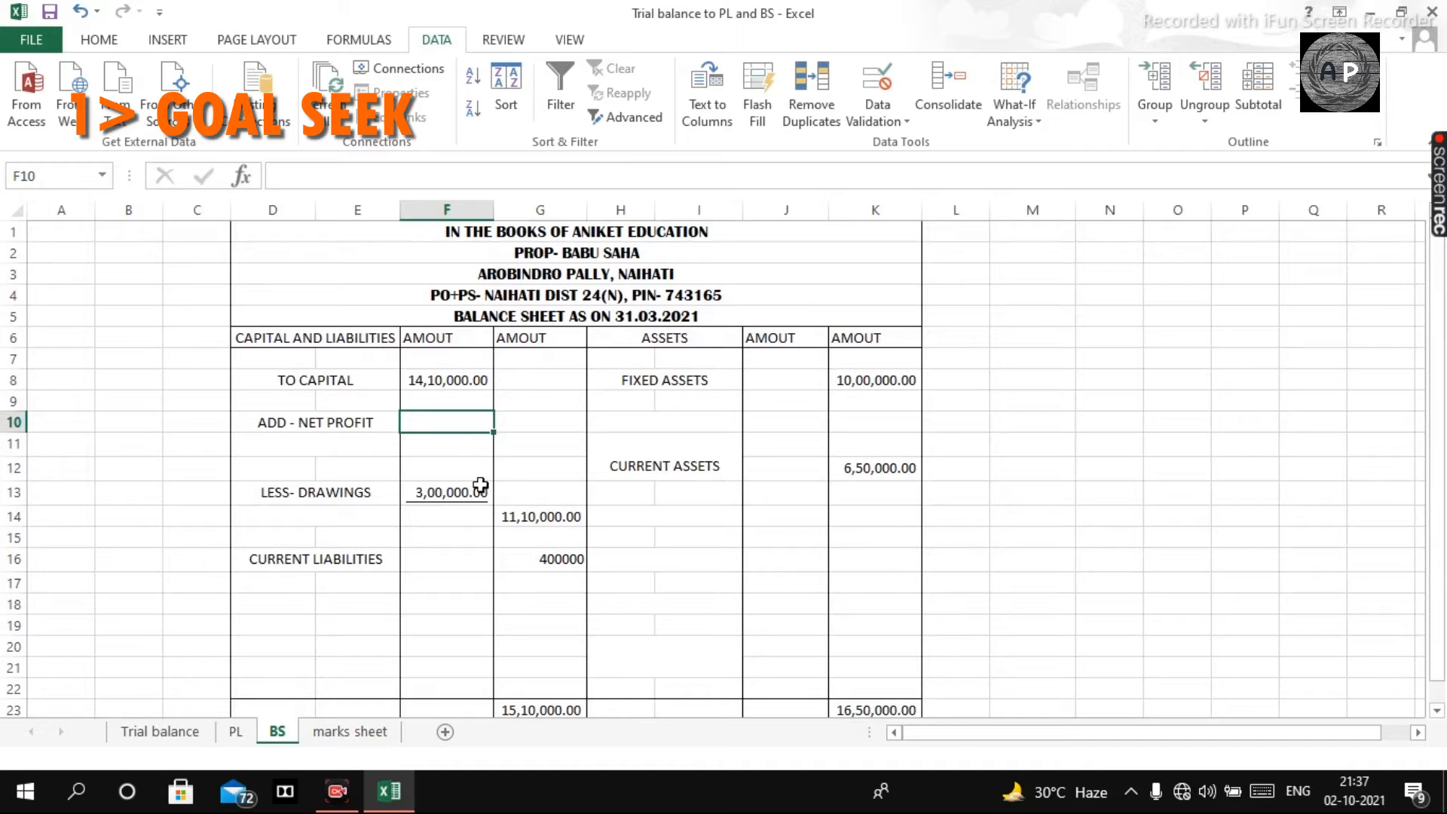
- Compare the capital and liabilities total in G23 with the assets total in K23 on the balance sheet
left_click(286, 336)
scroll(422, 473, "down", 3)
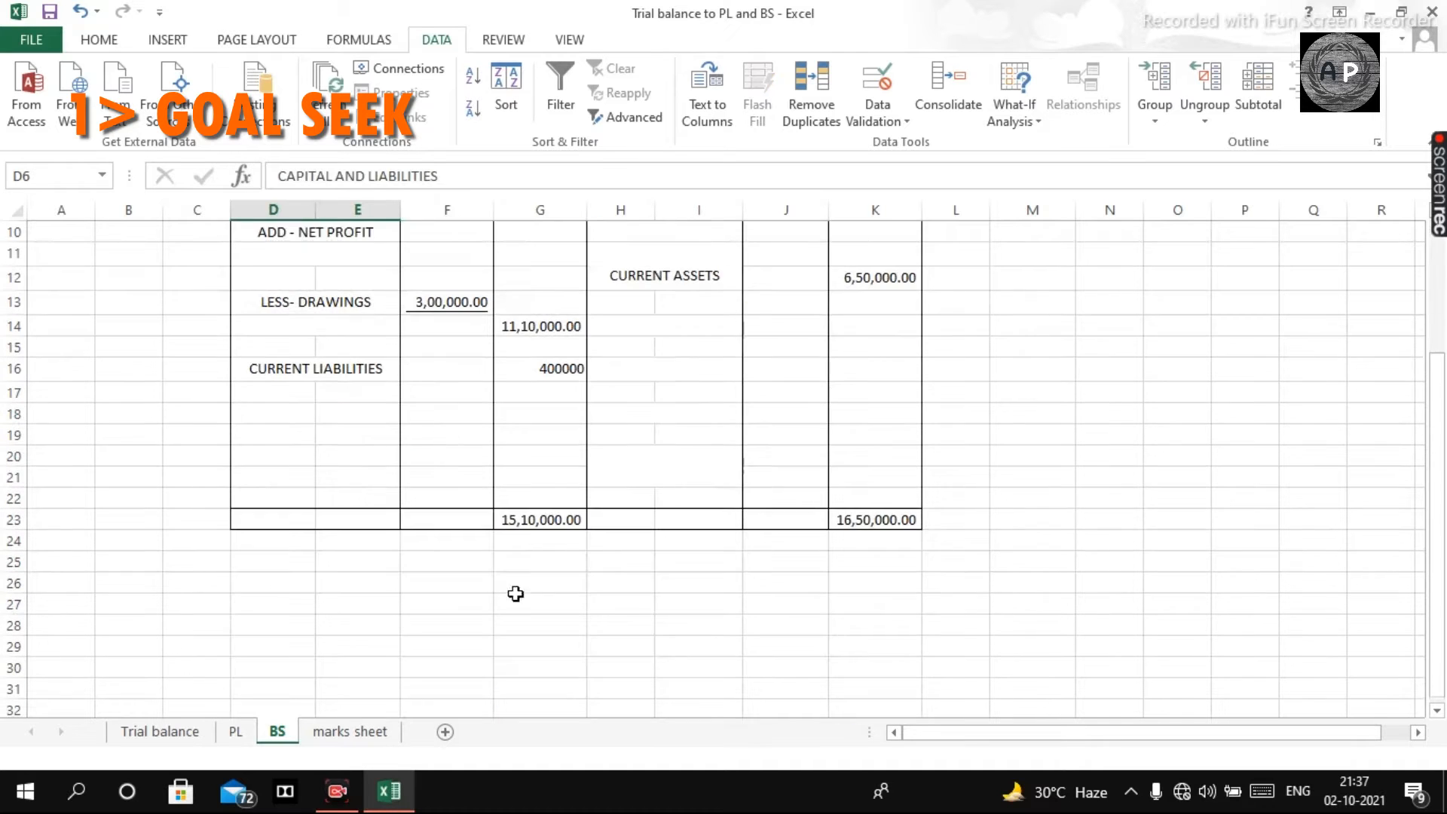
left_click(549, 519)
scroll(610, 578, "up", 3)
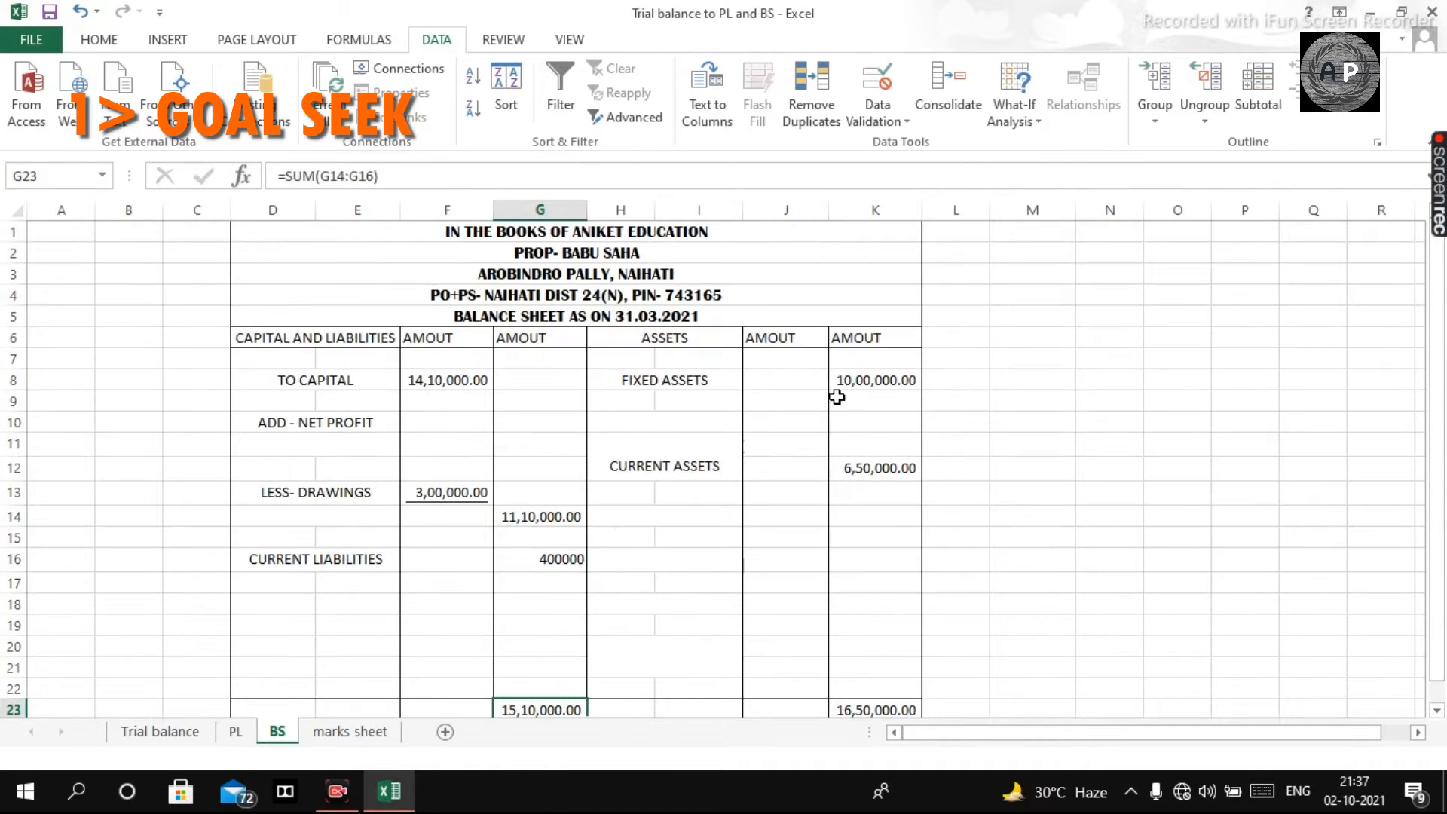
left_click(695, 339)
scroll(937, 479, "down", 3)
left_click(882, 528)
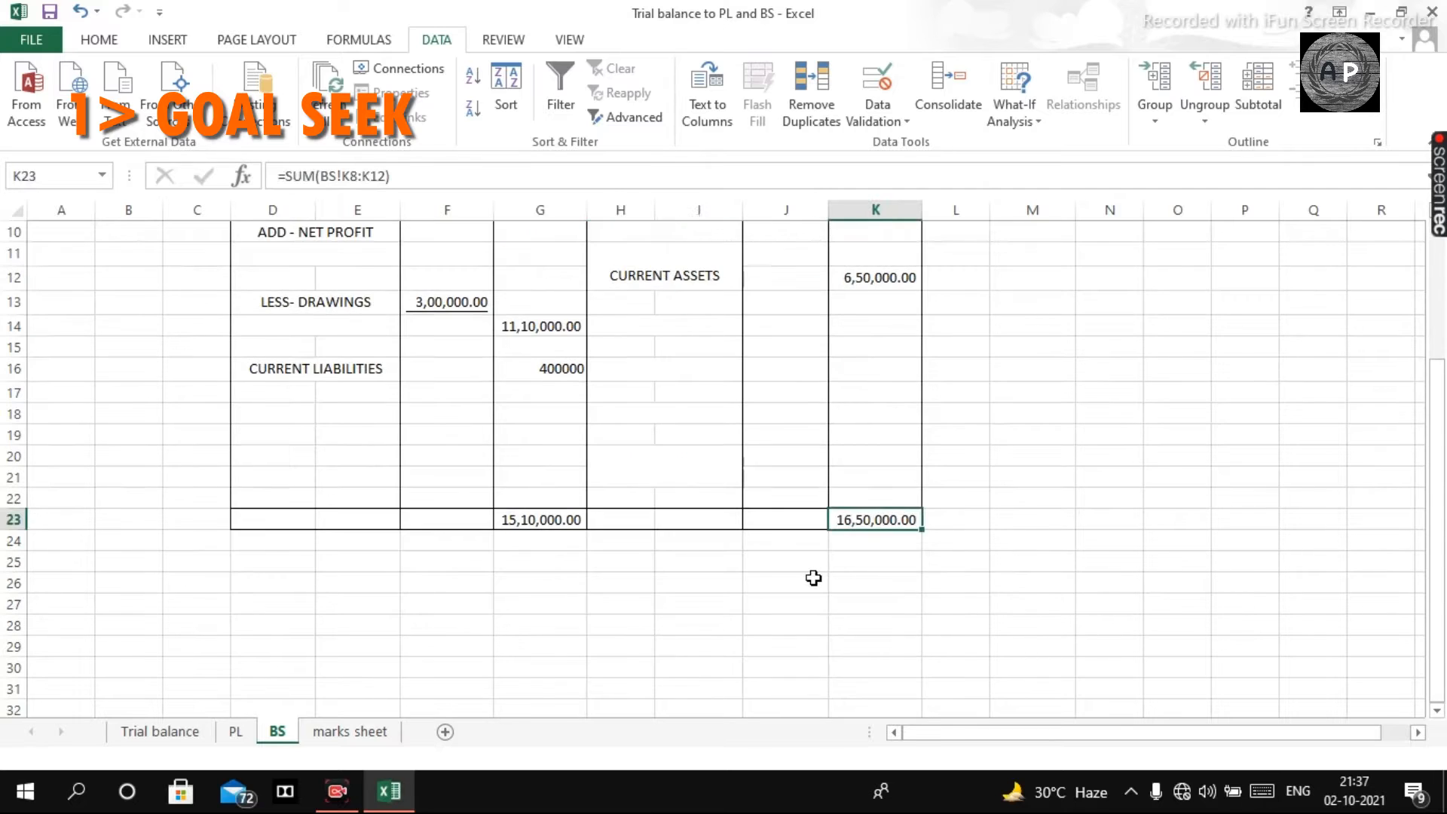
scroll(791, 655, "up", 3)
scroll(830, 603, "down", 1)
scroll(636, 585, "up", 1)
scroll(777, 498, "down", 1)
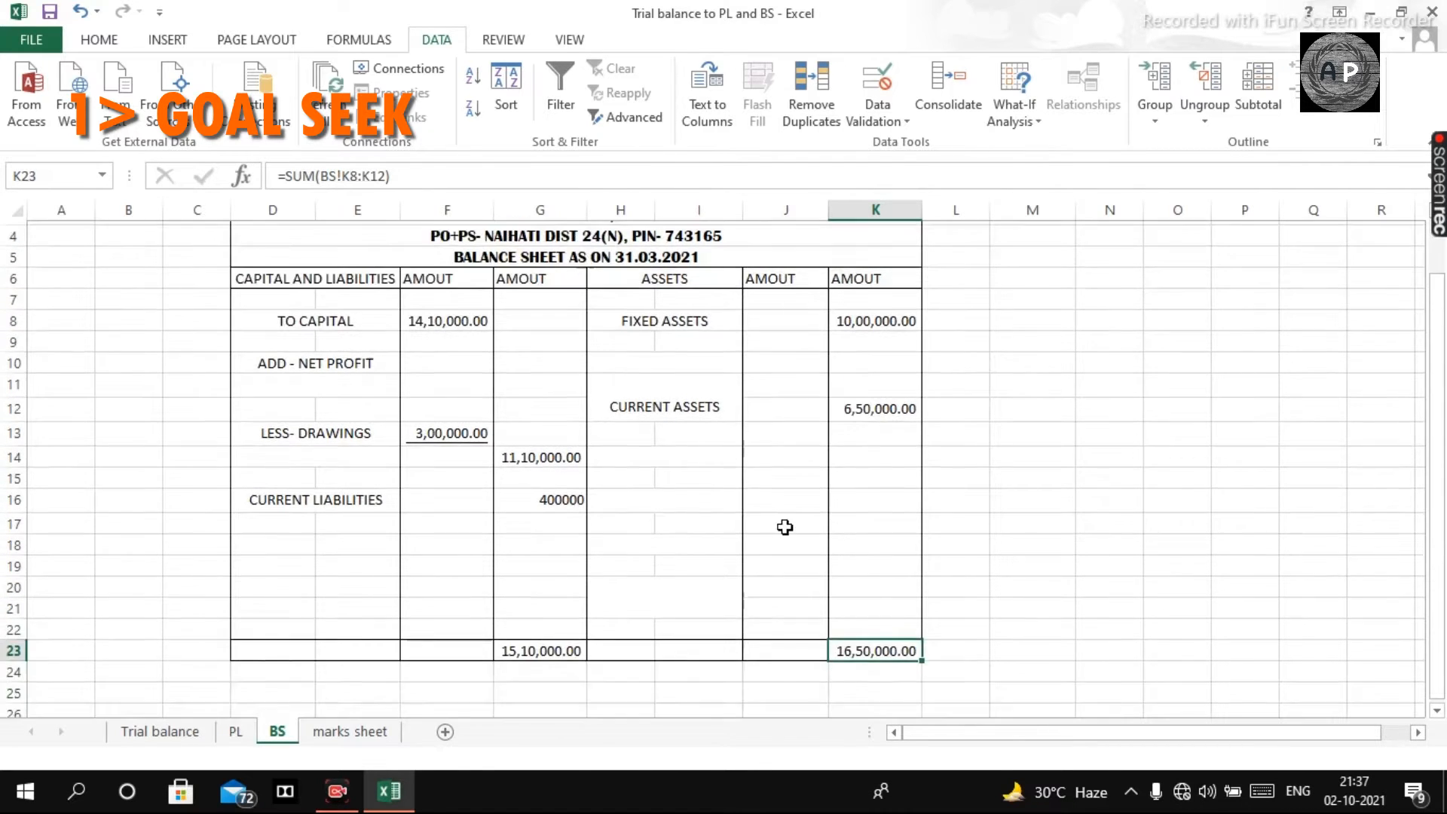
left_click(537, 649)
left_click(886, 644)
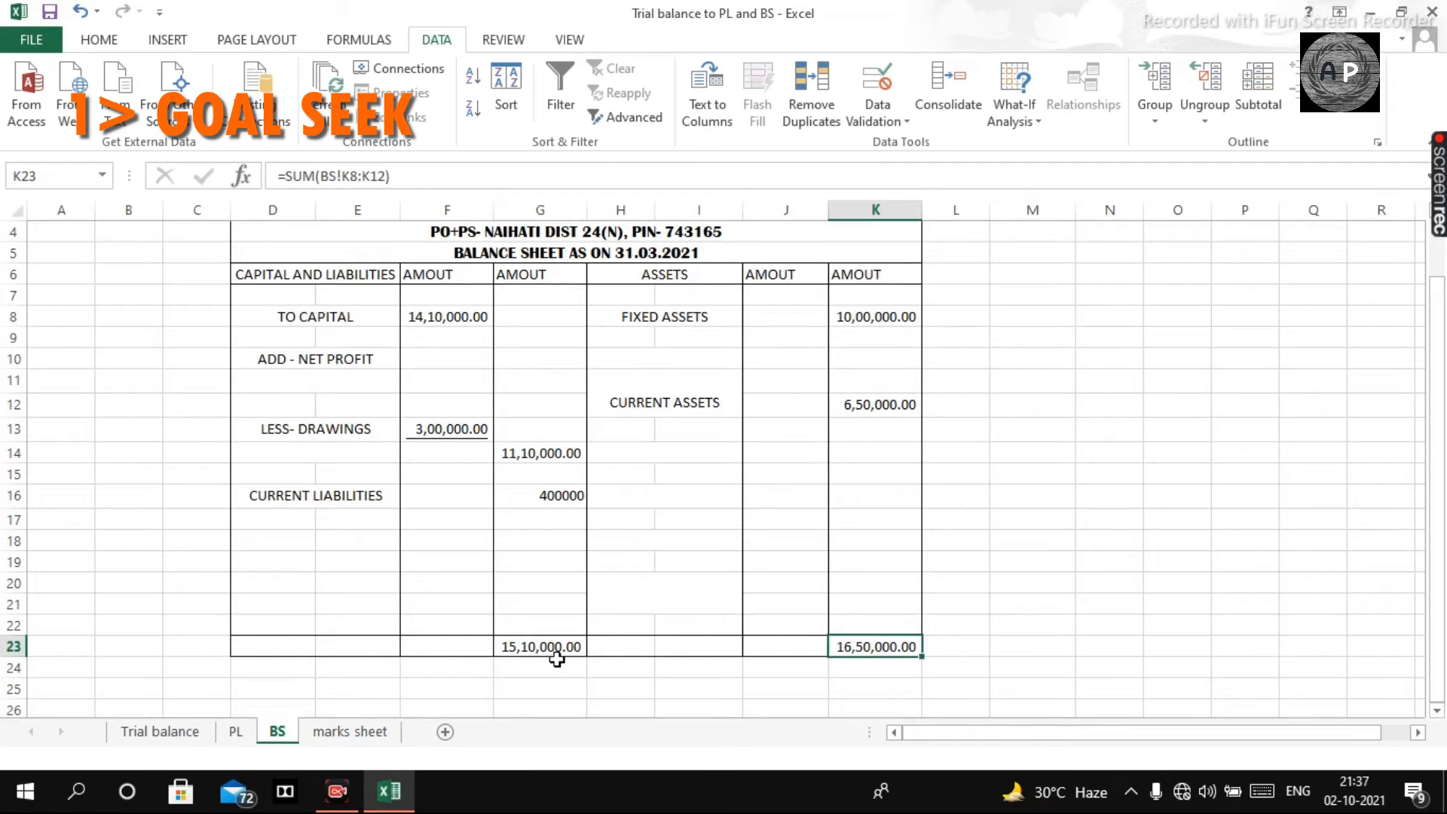
left_click(557, 653)
left_click(880, 647)
left_click(556, 649)
scroll(972, 494, "up", 1)
left_click_drag(343, 235, 581, 709)
left_click_drag(1136, 463, 1176, 467)
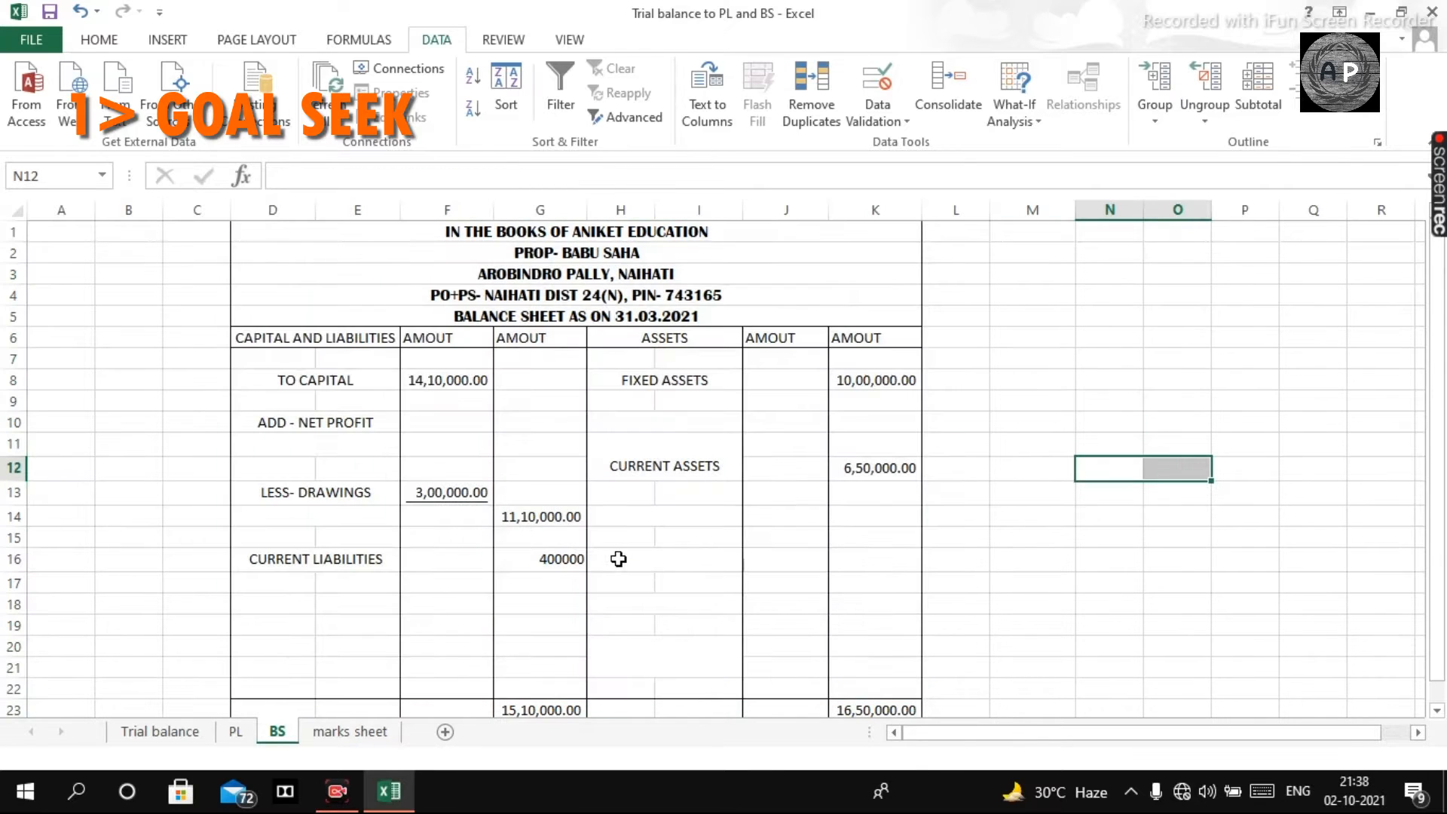
- Check the net profit entry on the PL sheet and the net profit cell F10 on the BS sheet
scroll(626, 564, "down", 1)
scroll(701, 527, "down", 2)
scroll(701, 527, "up", 2)
left_click(240, 731)
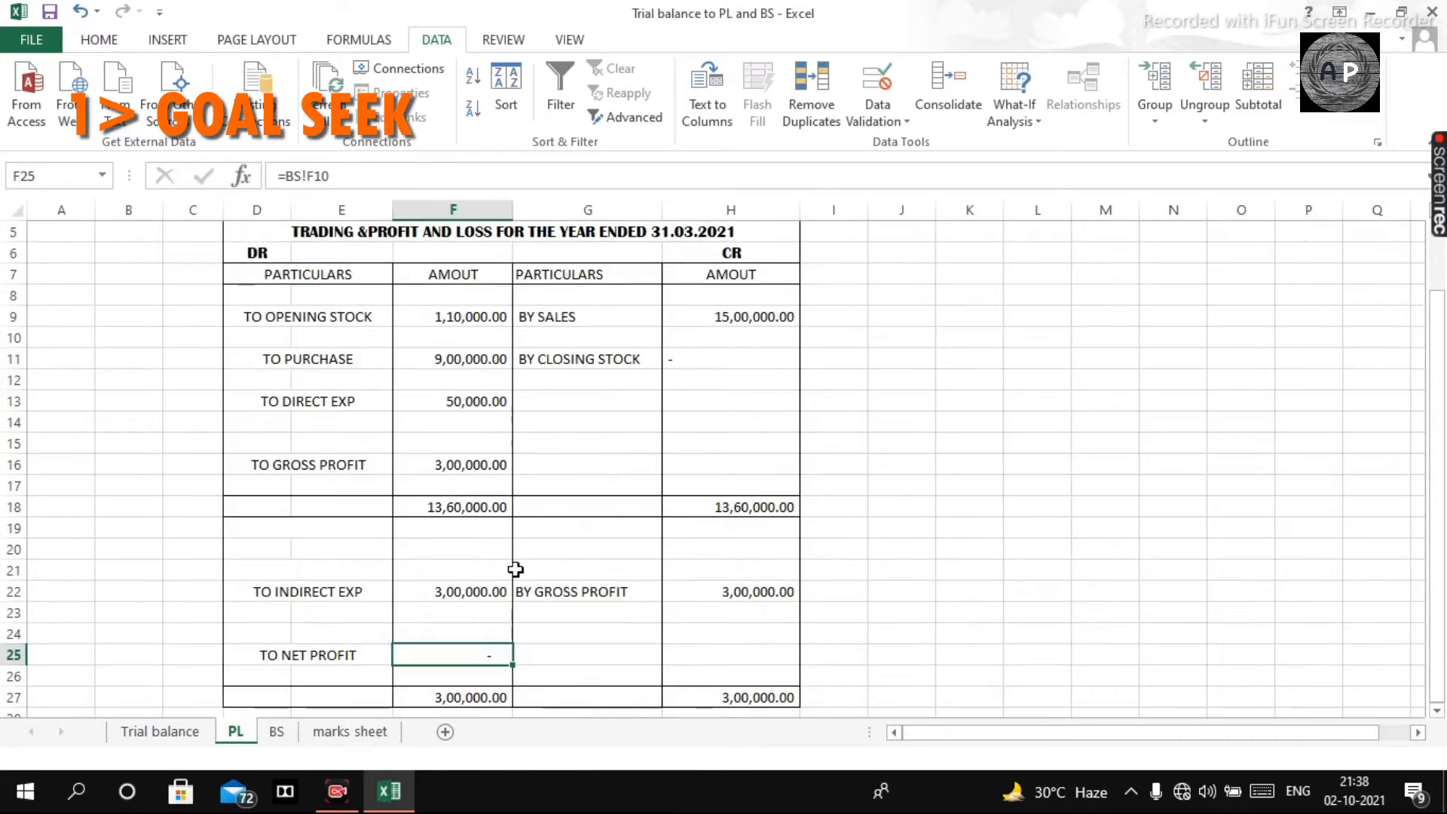
scroll(517, 565, "up", 1)
left_click(279, 735)
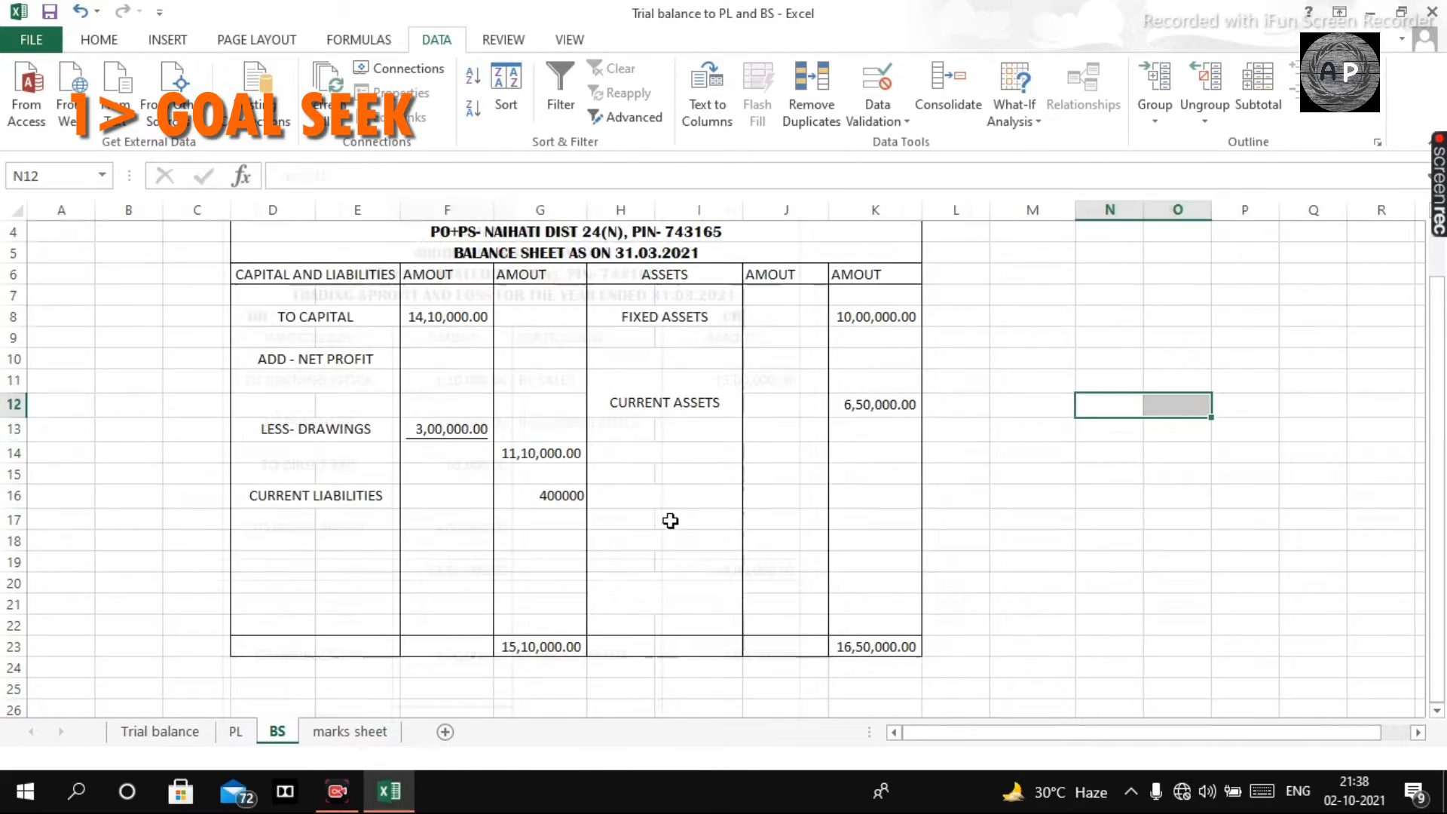
left_click(910, 472)
scroll(601, 518, "up", 1)
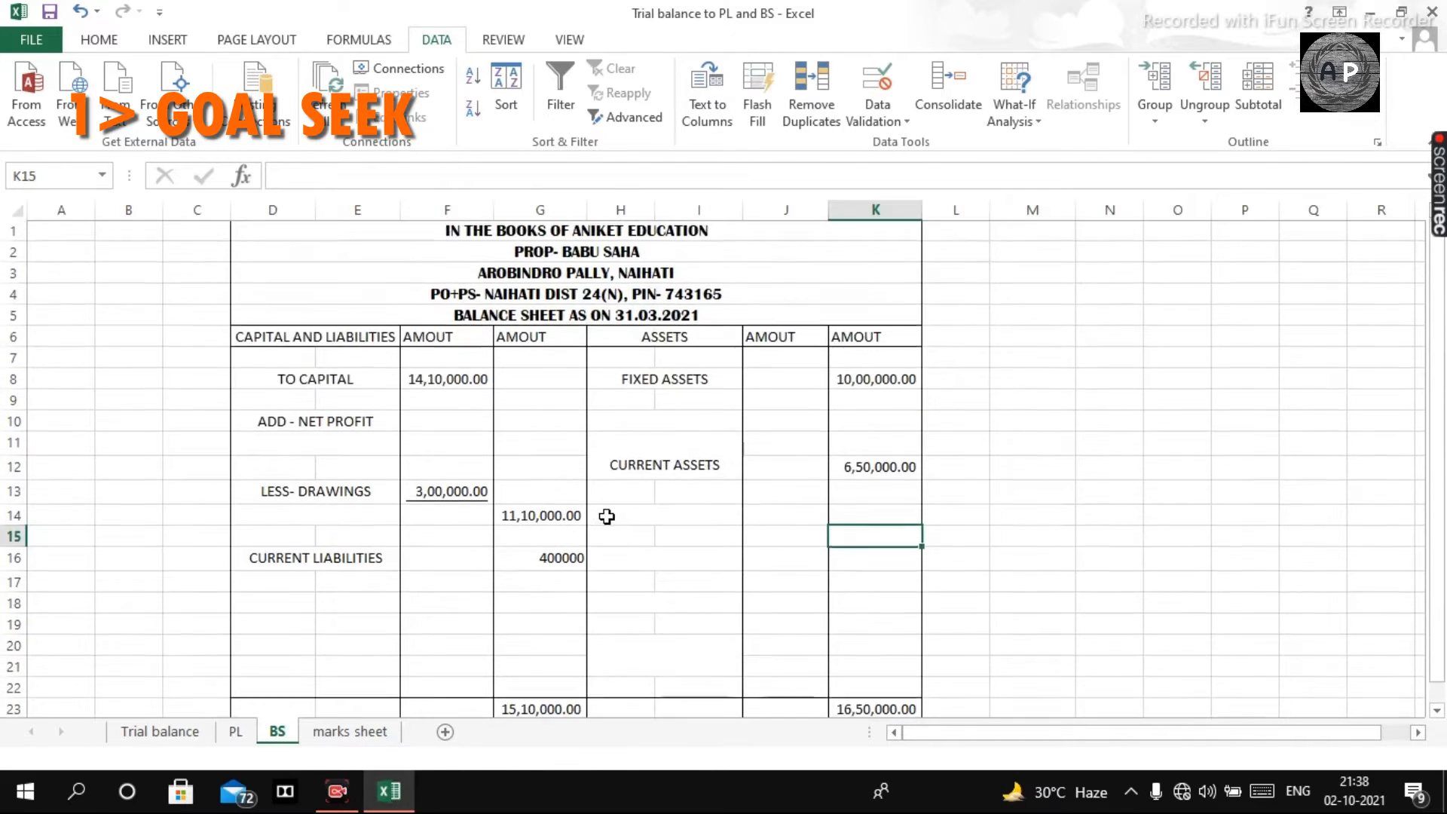
scroll(769, 490, "down", 2)
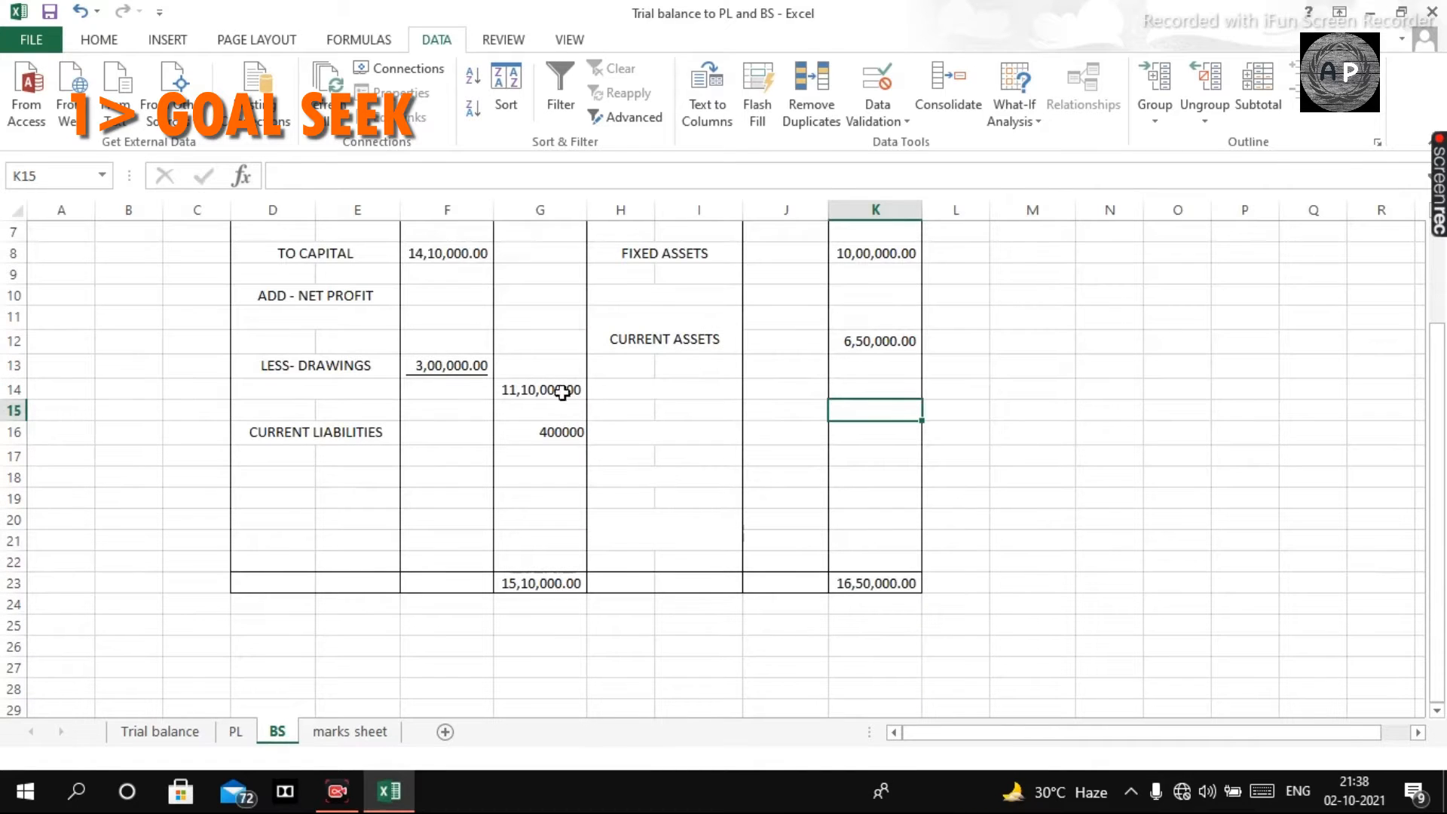
left_click(440, 298)
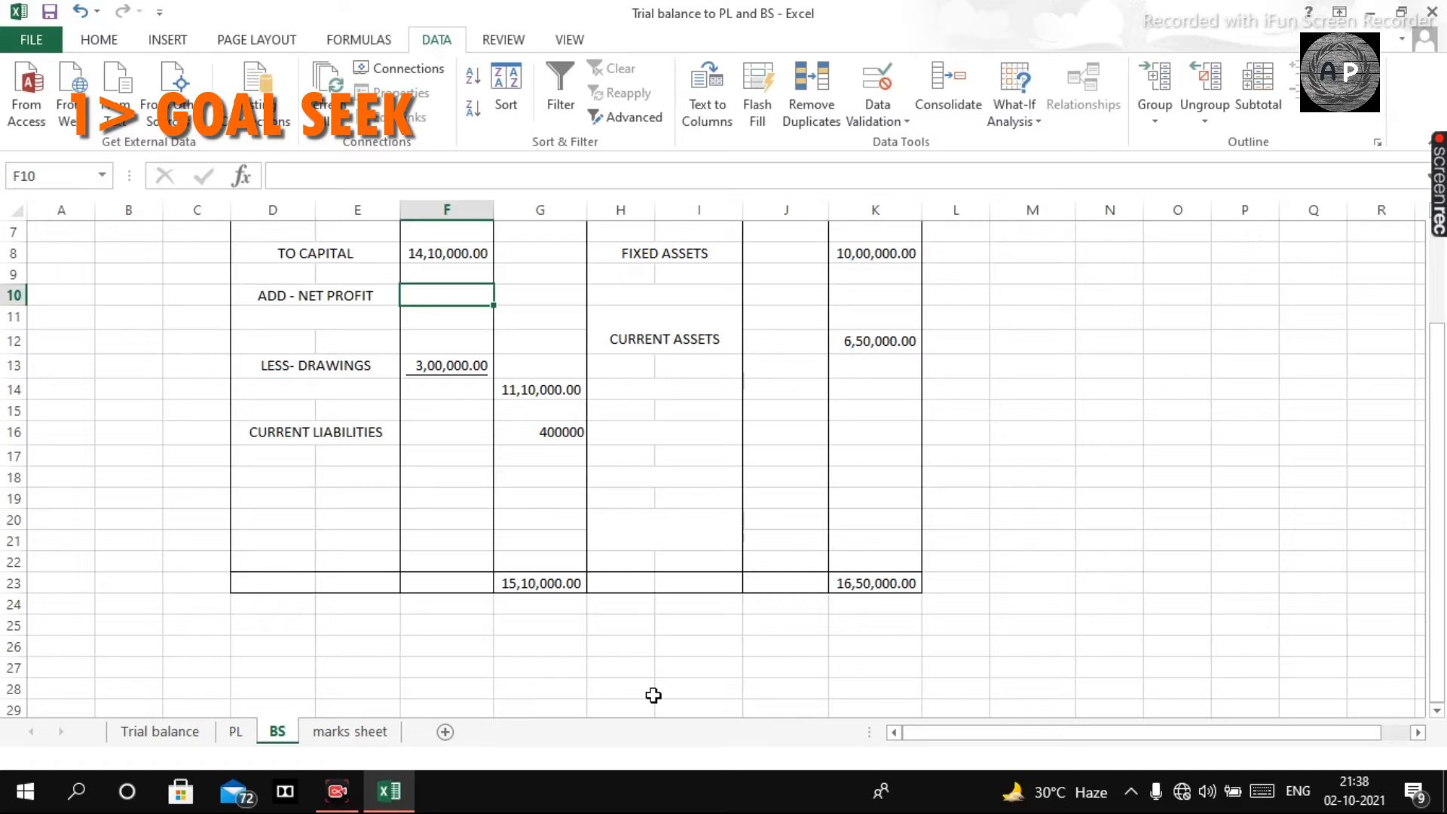
scroll(671, 498, "up", 2)
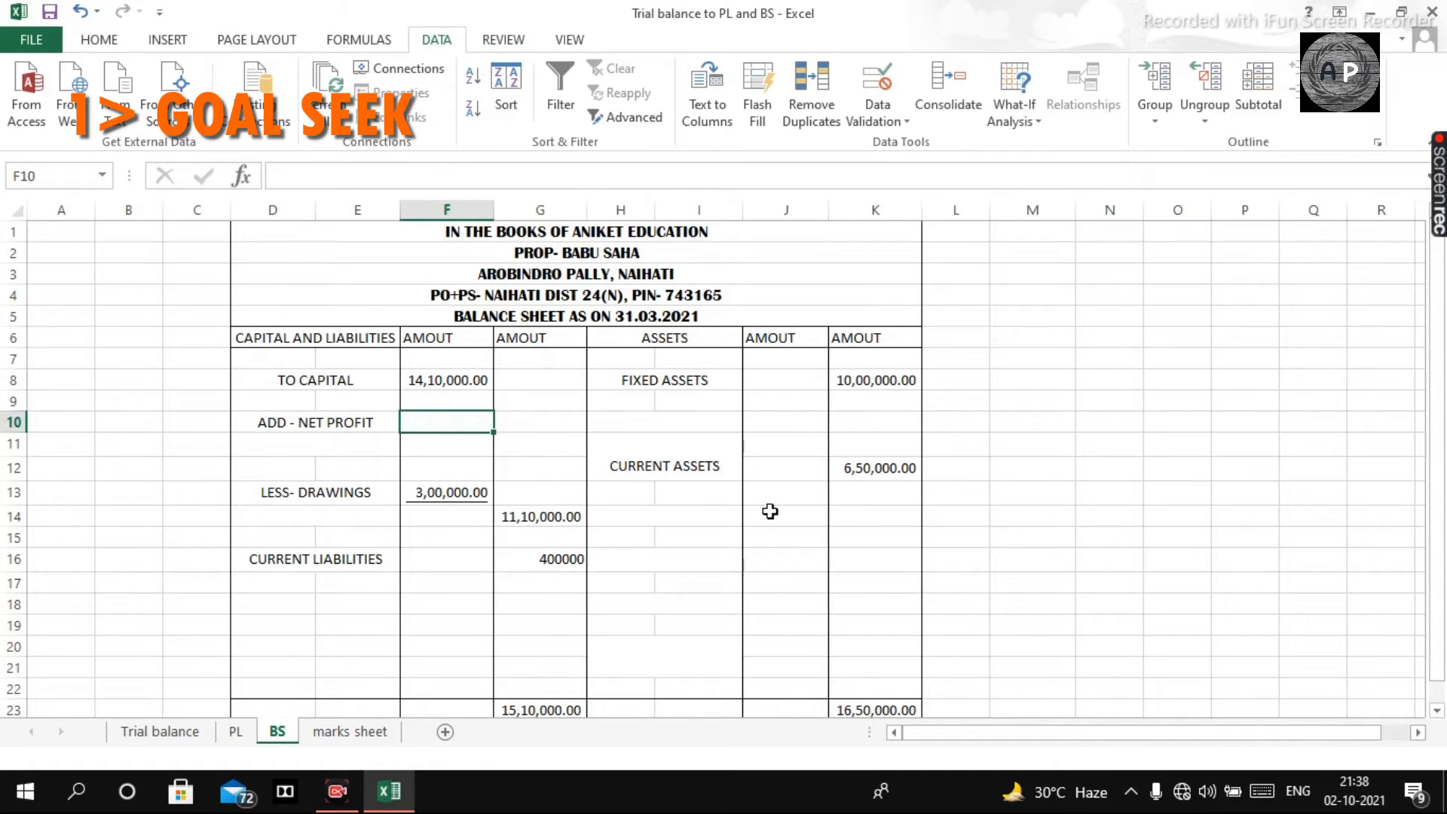
- Use Goal Seek to bring the liabilities total in G23 to 1650000 by changing the net profit cell F10, and keep the solution
left_click(1019, 111)
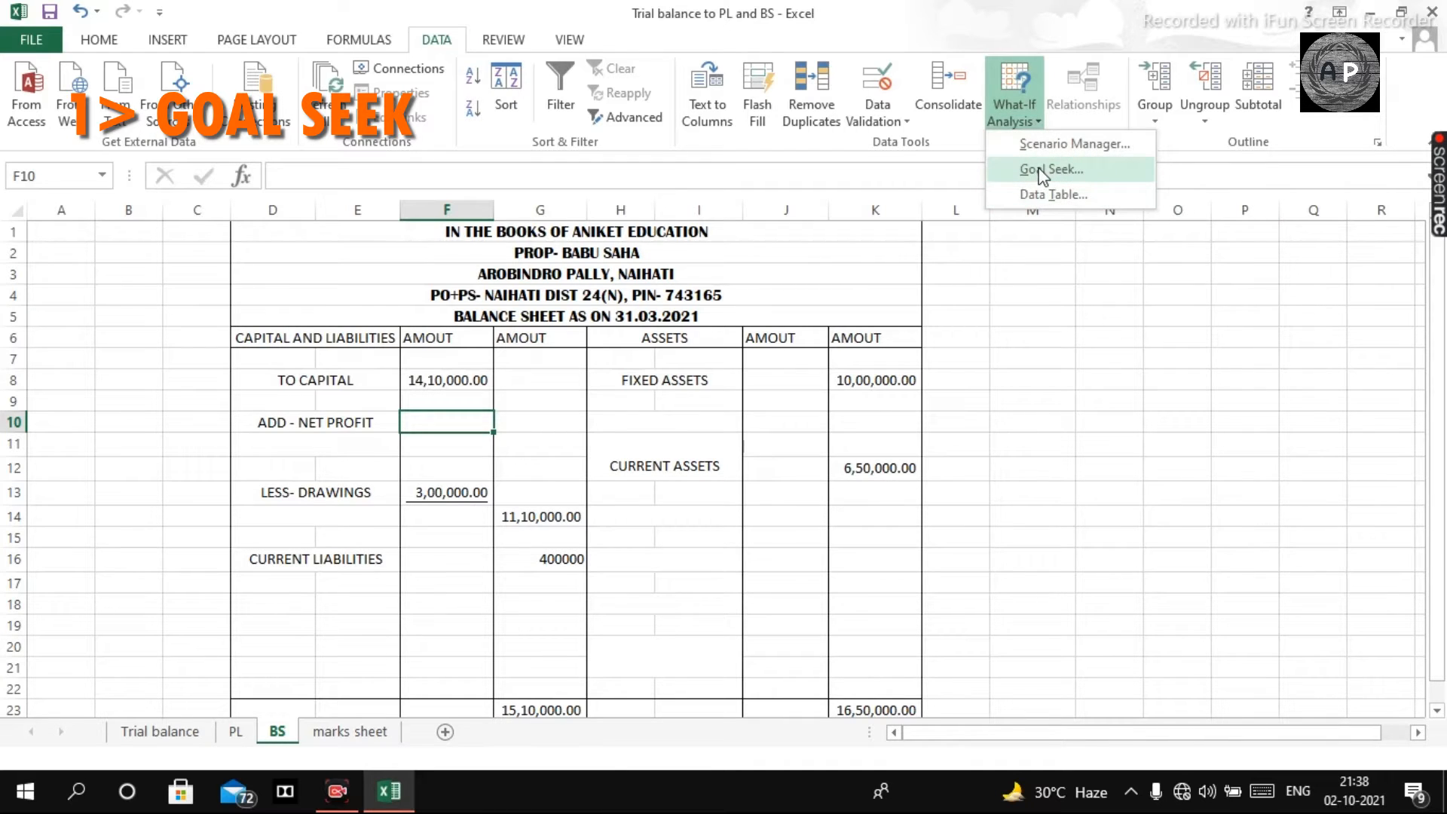
left_click(1043, 172)
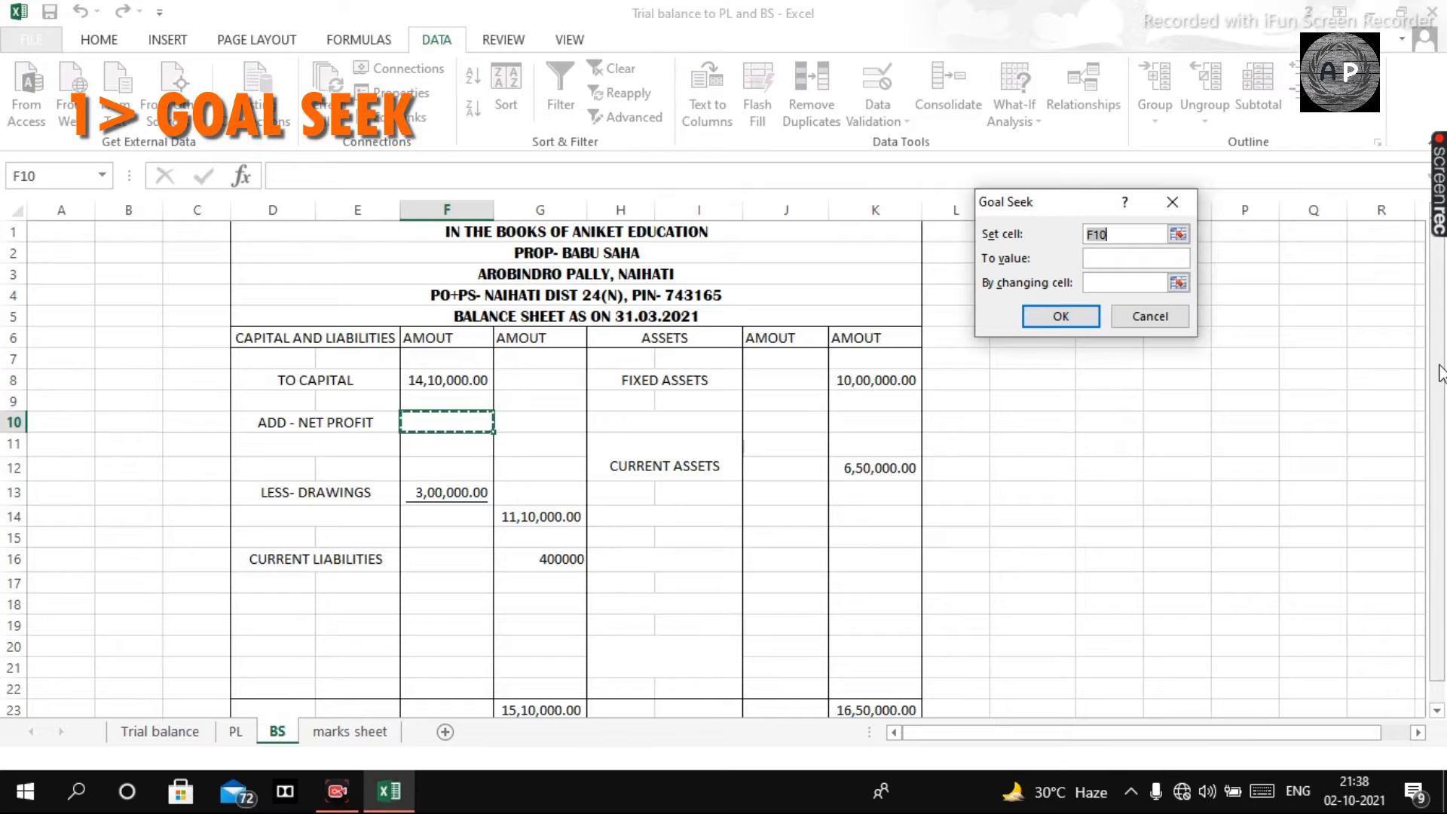
scroll(1442, 373, "down", 1)
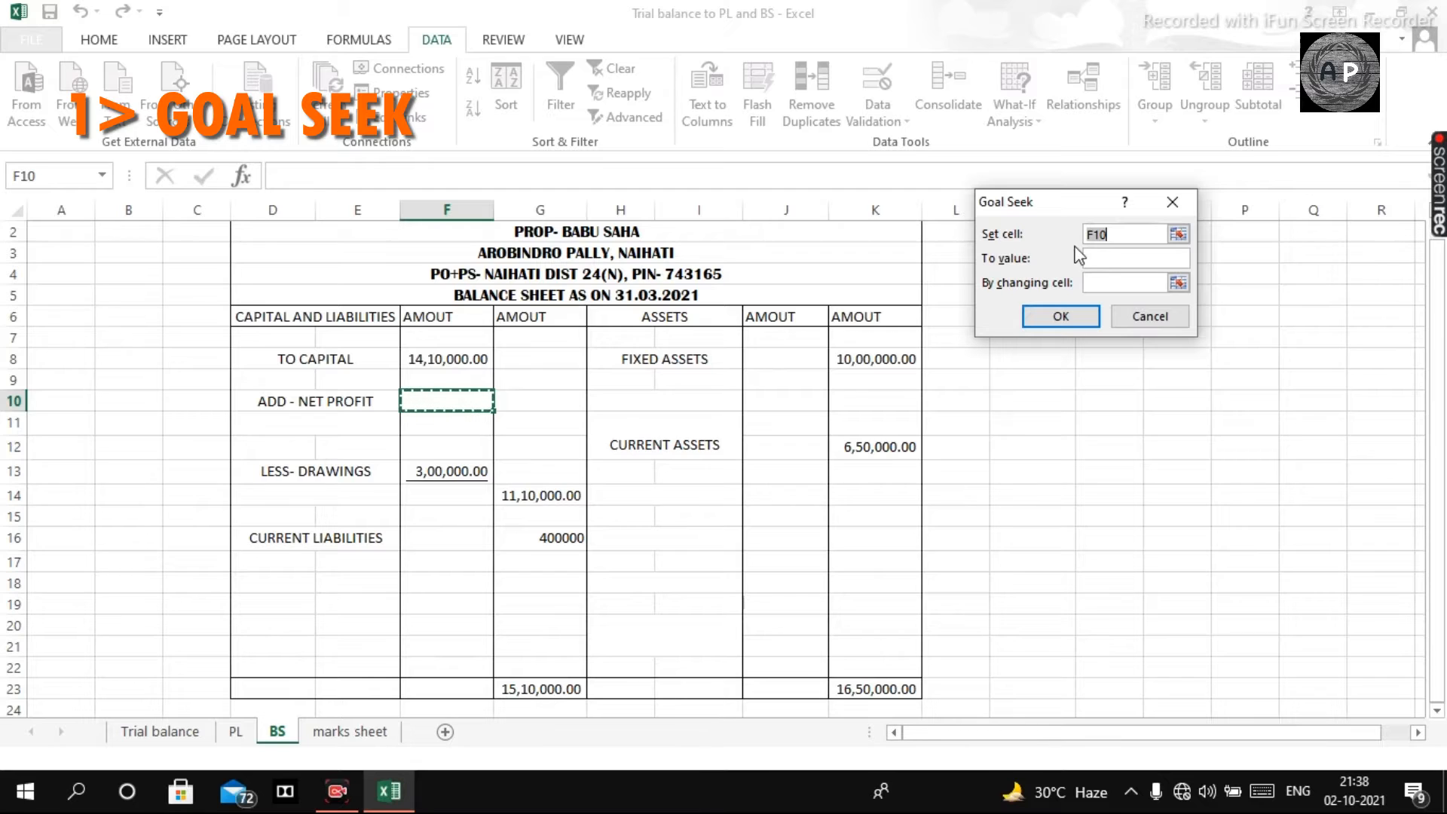
left_click(547, 686)
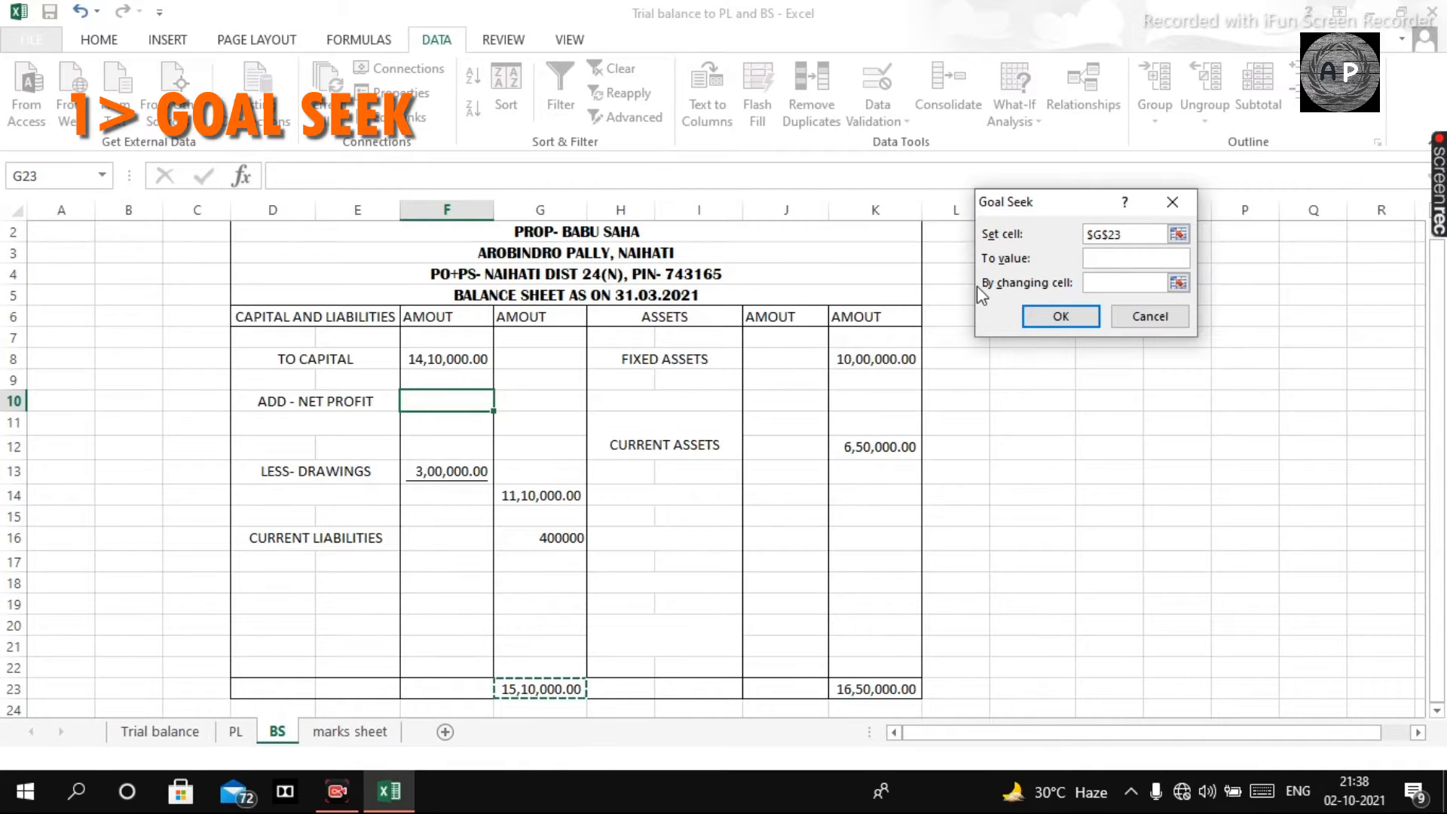
left_click(1093, 259)
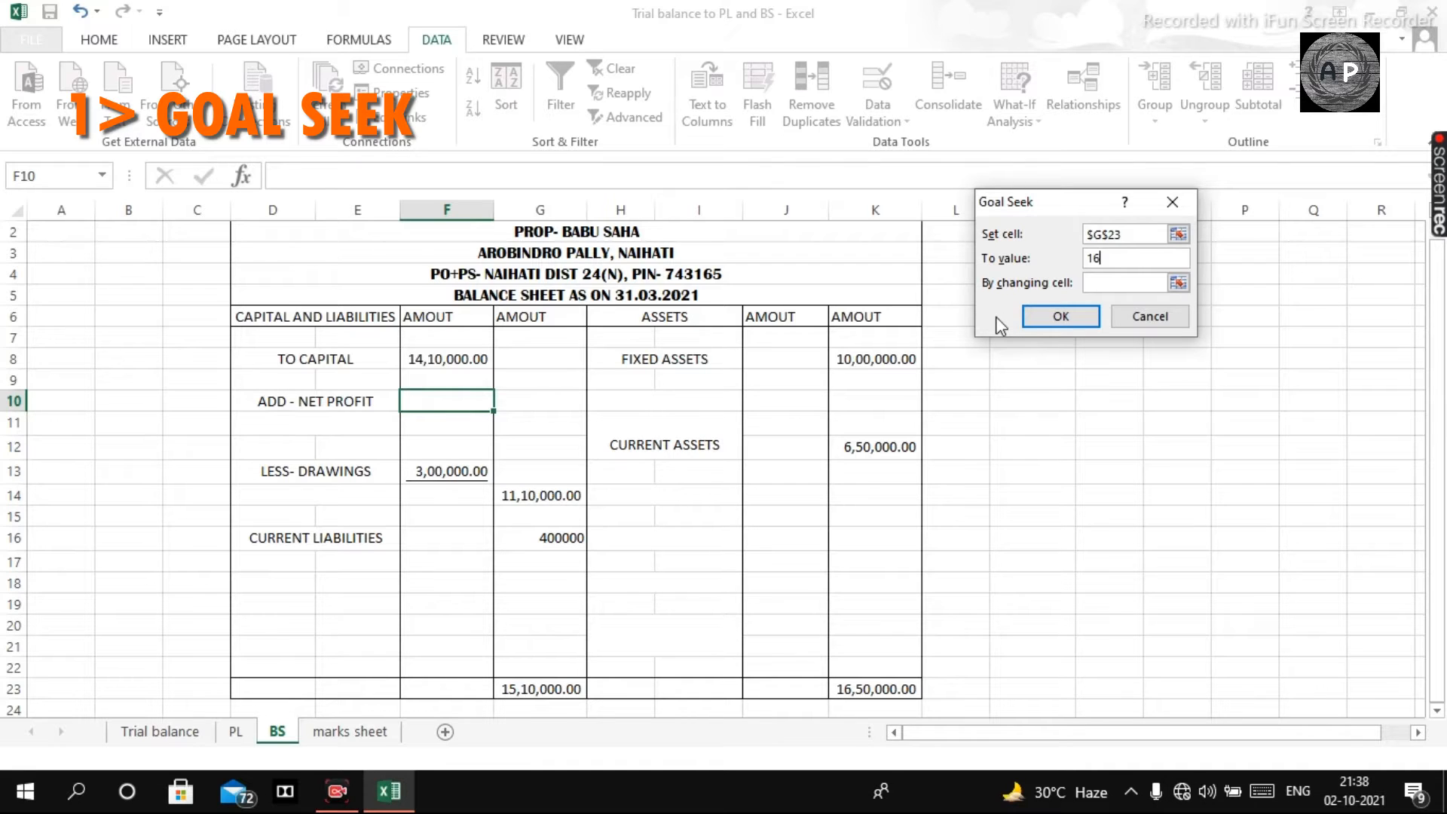
type("0000")
left_click(1117, 284)
left_click(424, 405)
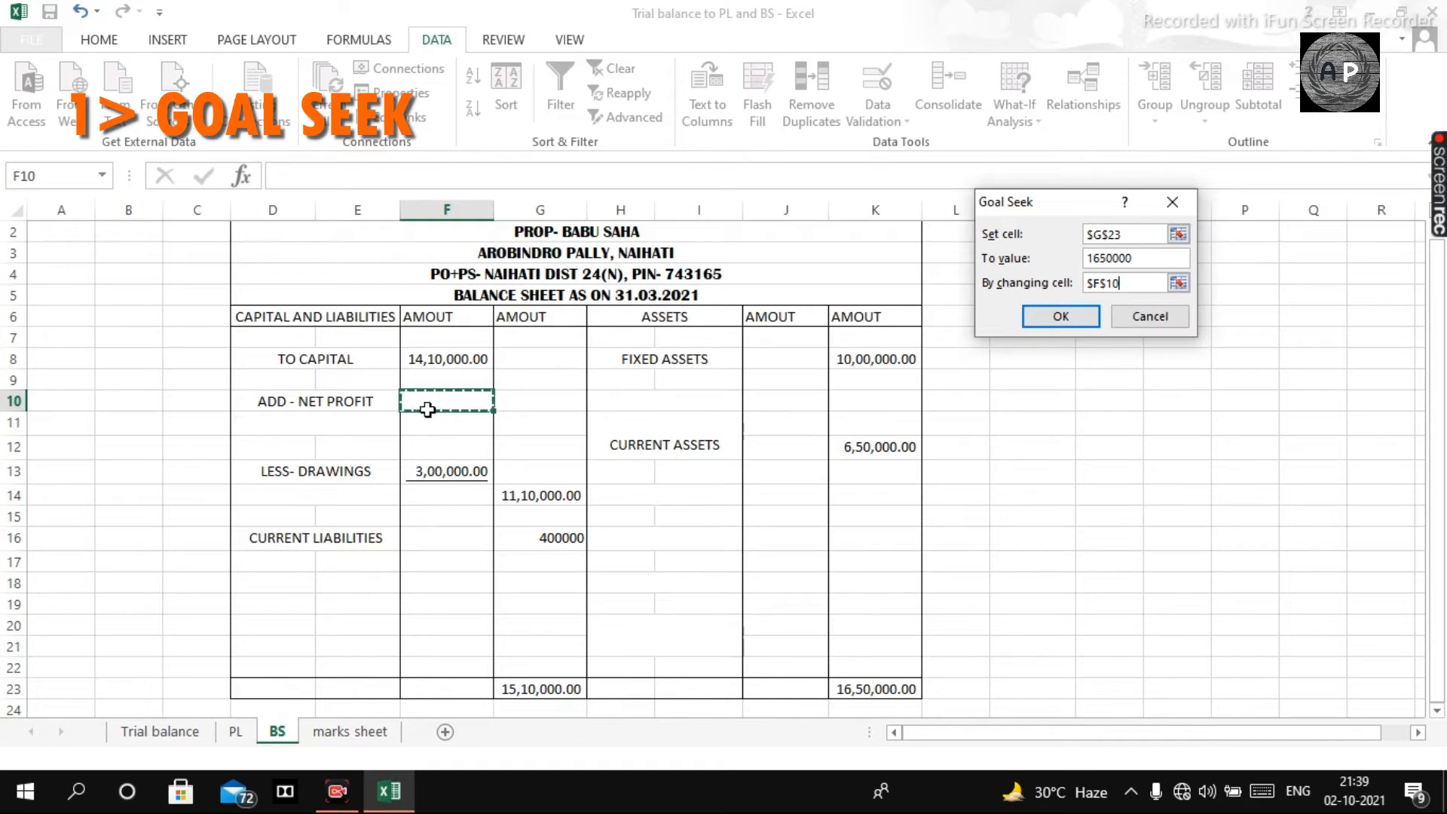
left_click(1052, 317)
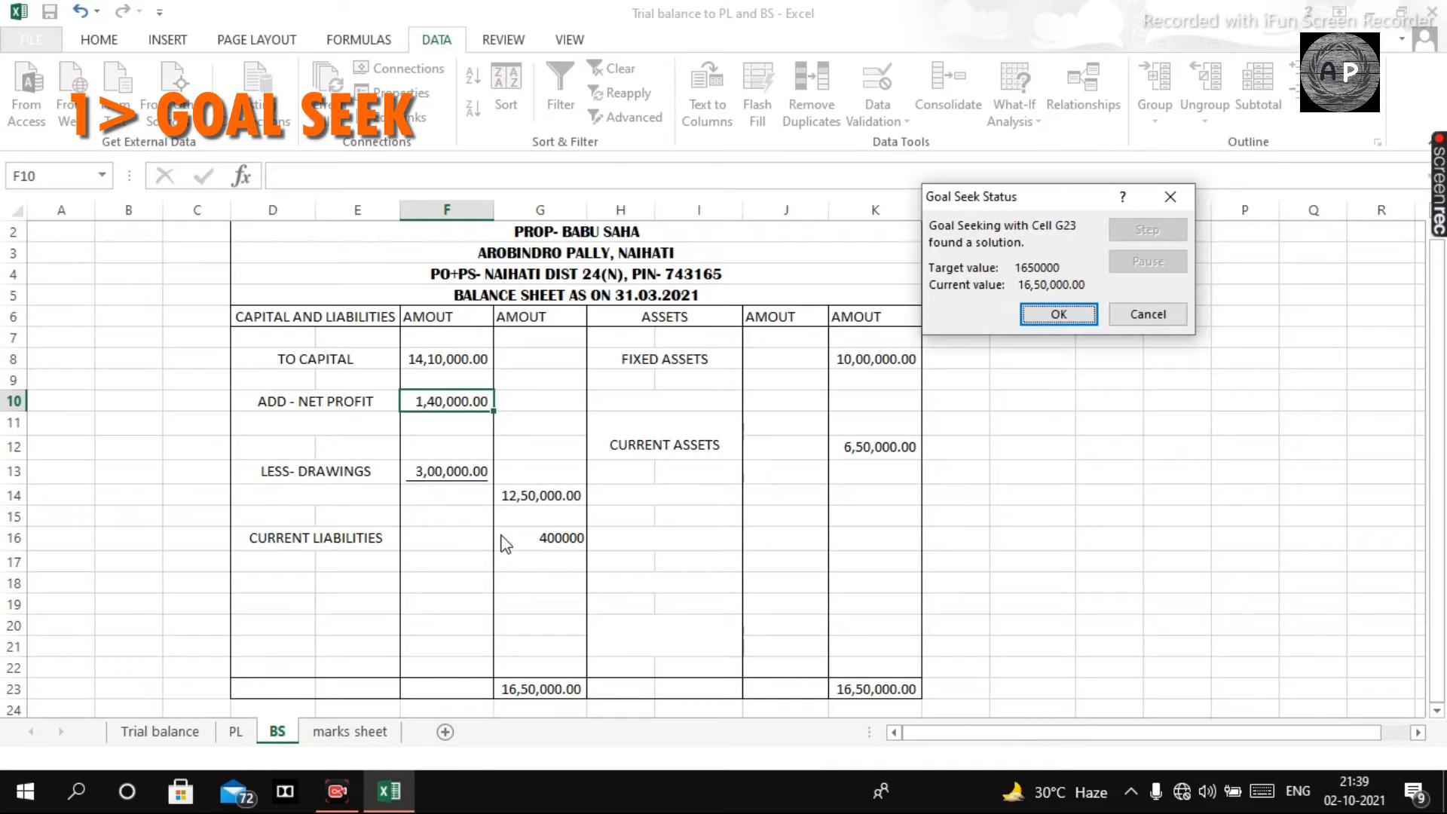
left_click(1031, 320)
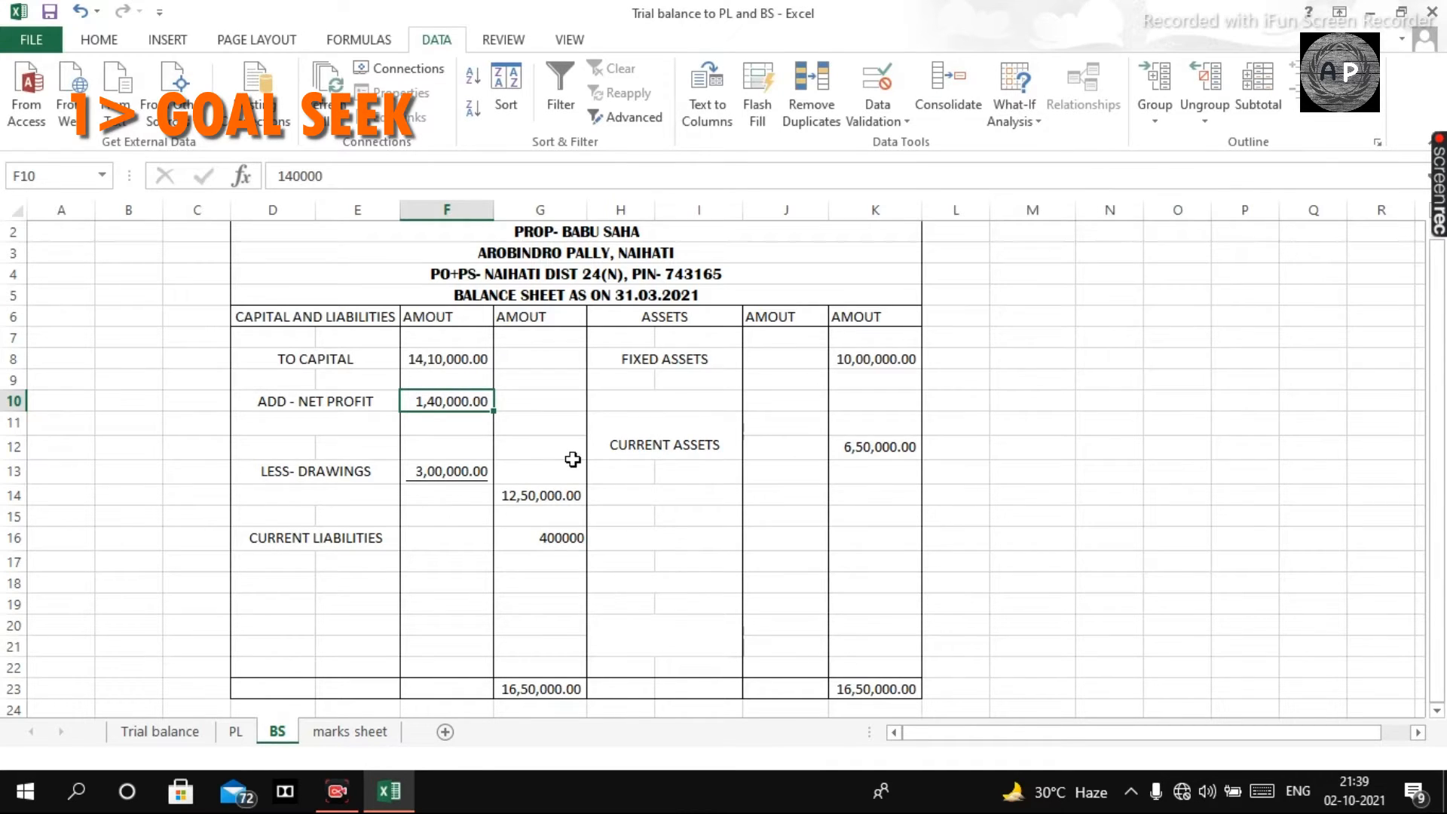
- Review the balance sheet's totals and switch to the marks sheet
scroll(603, 422, "up", 1)
scroll(721, 434, "down", 2)
scroll(701, 422, "up", 2)
left_click(879, 295)
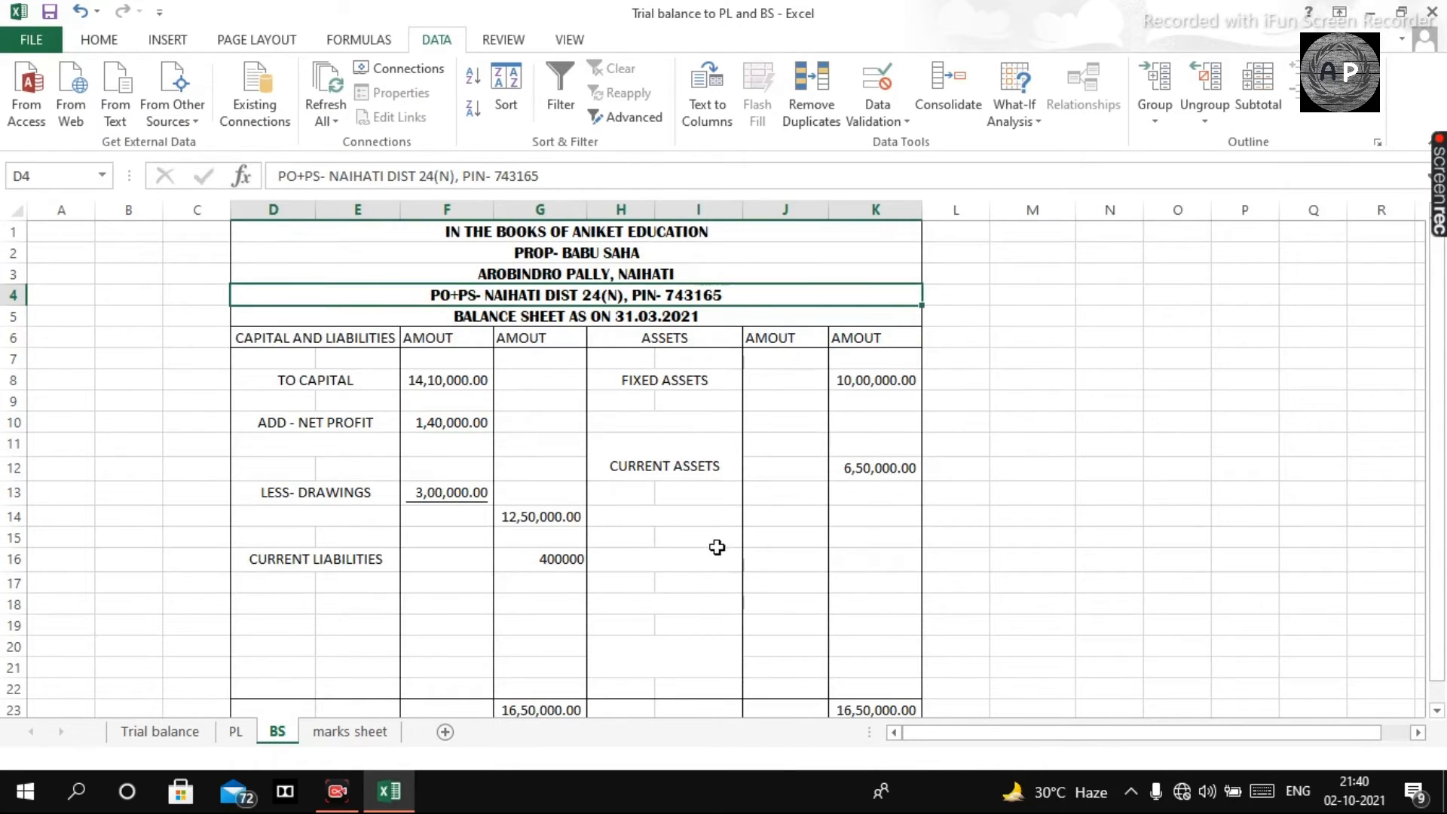
left_click(362, 735)
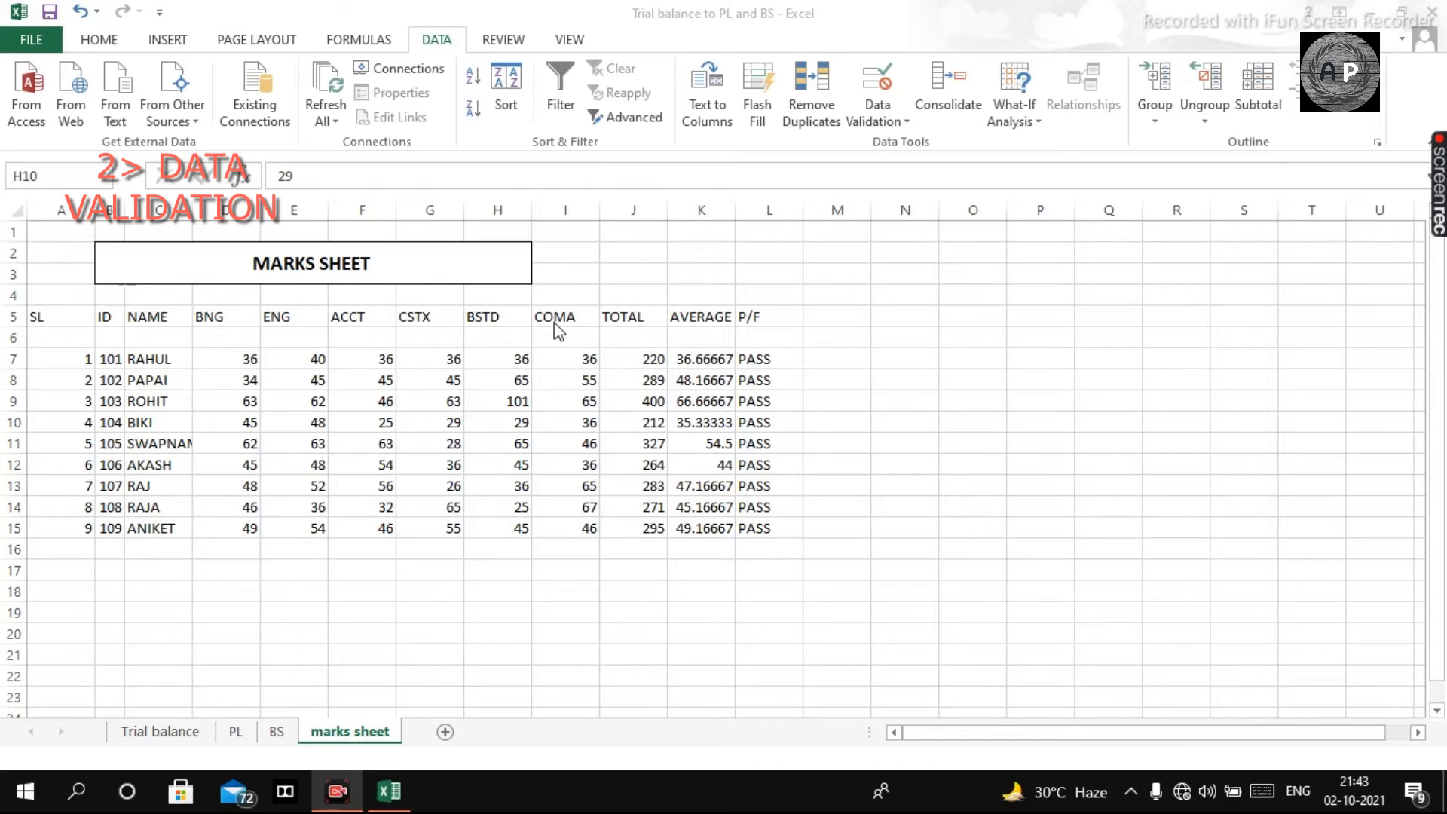
- Enter 101 as the first student's CSTX mark in G7
left_click(429, 362)
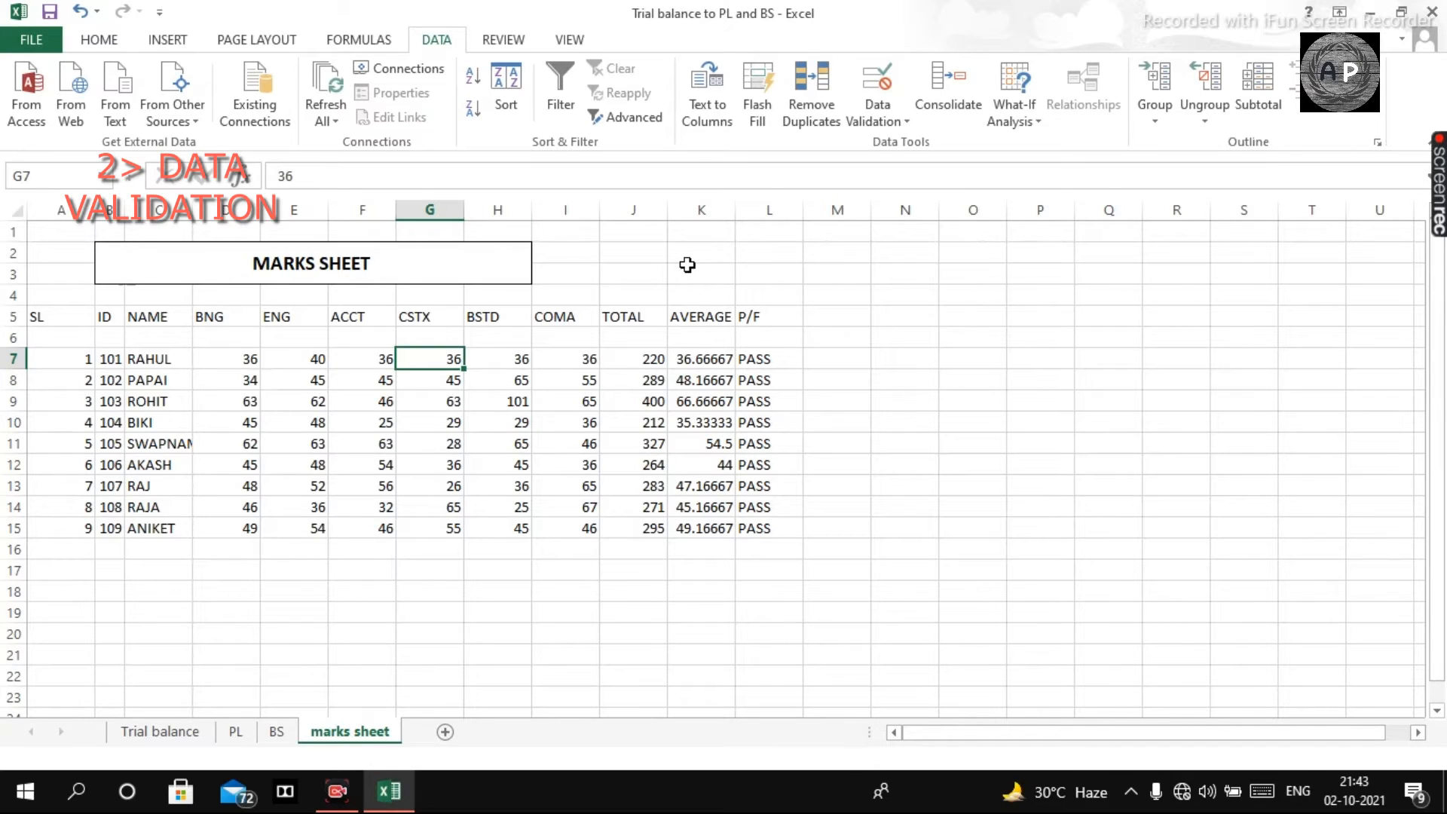
type("101")
key("Return")
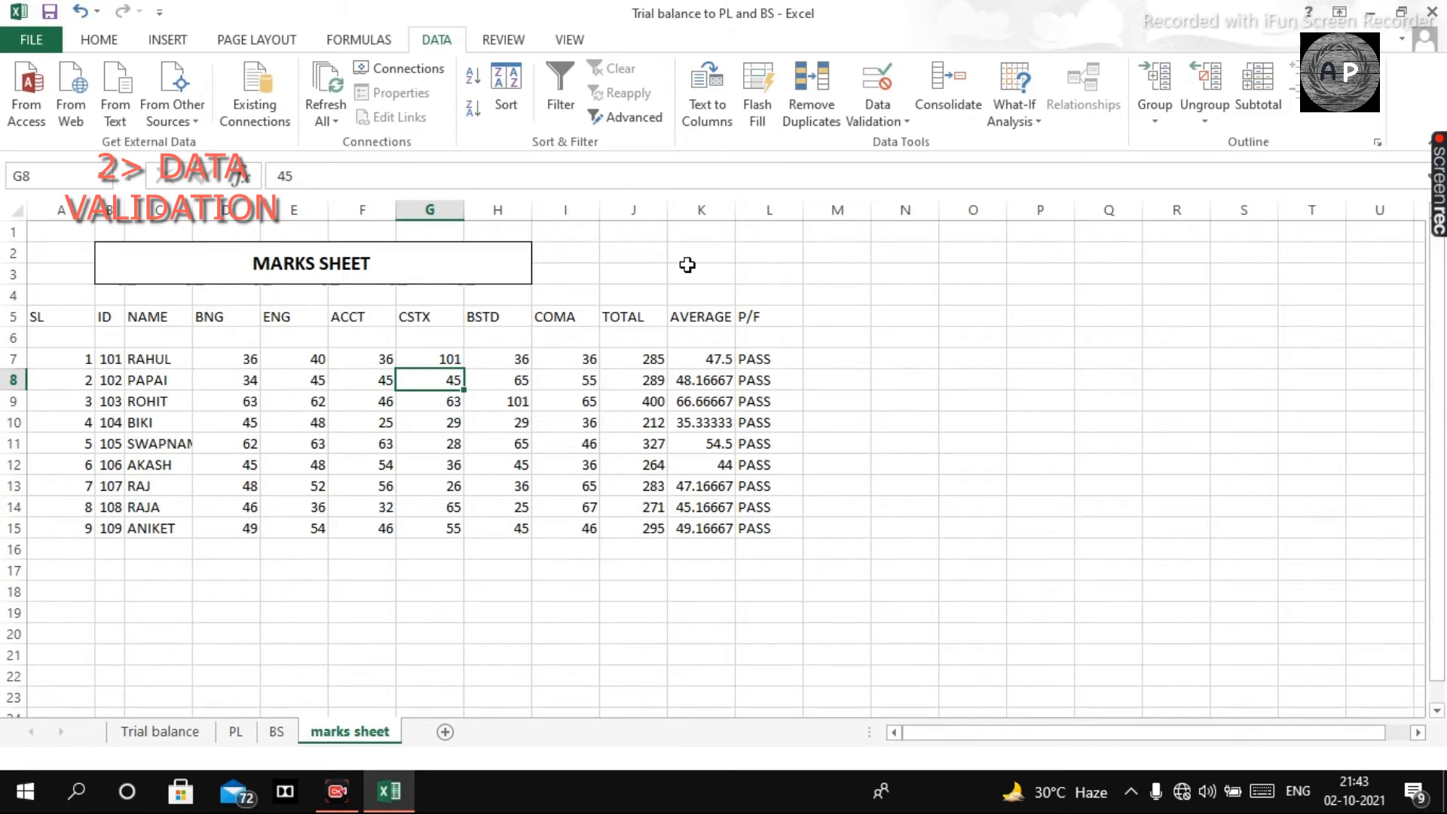
left_click(208, 357)
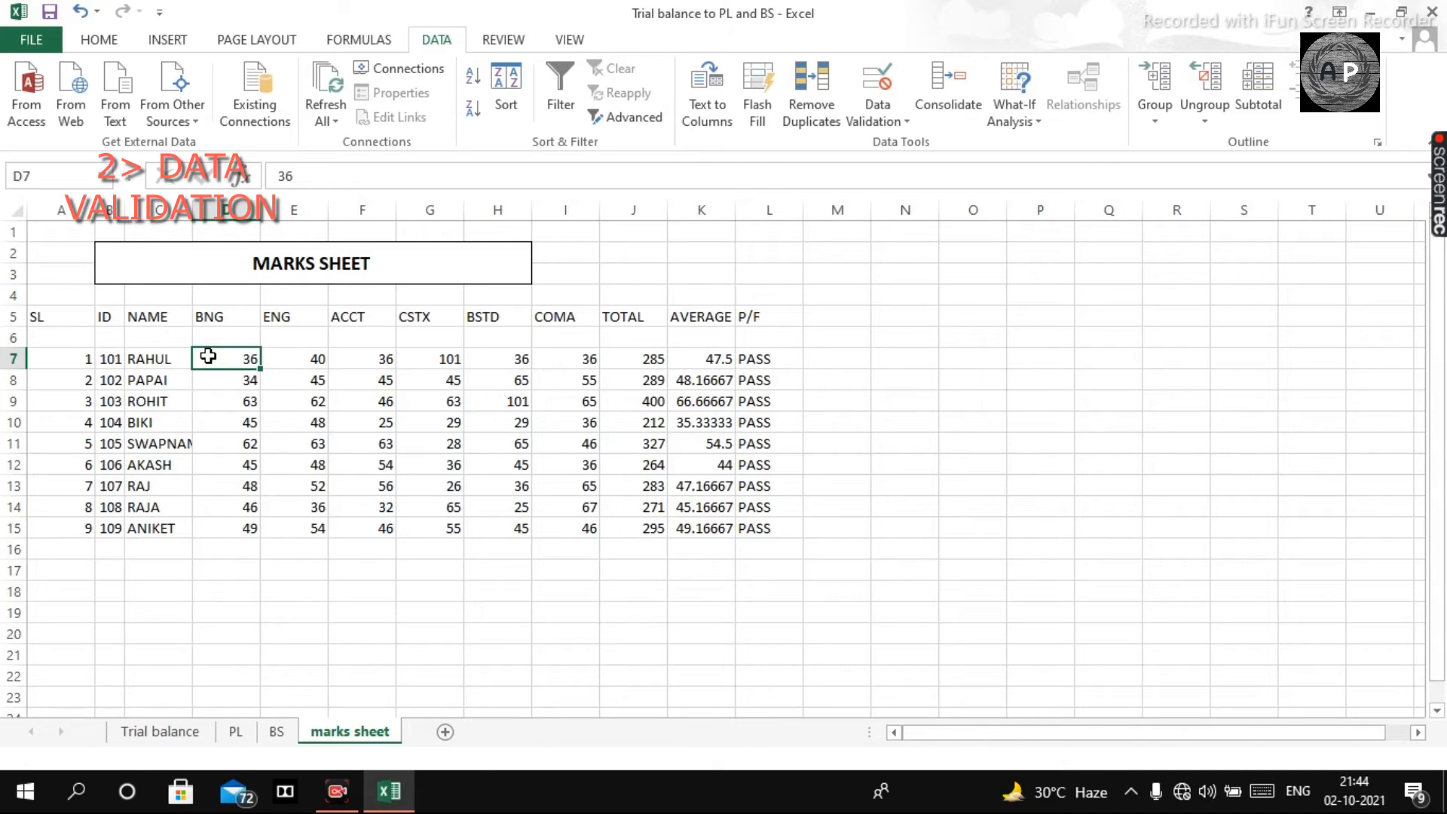
key("shift+Right")
key("shift+Right")
key("shift+Right")
key("shift+Right")
key("shift+Right")
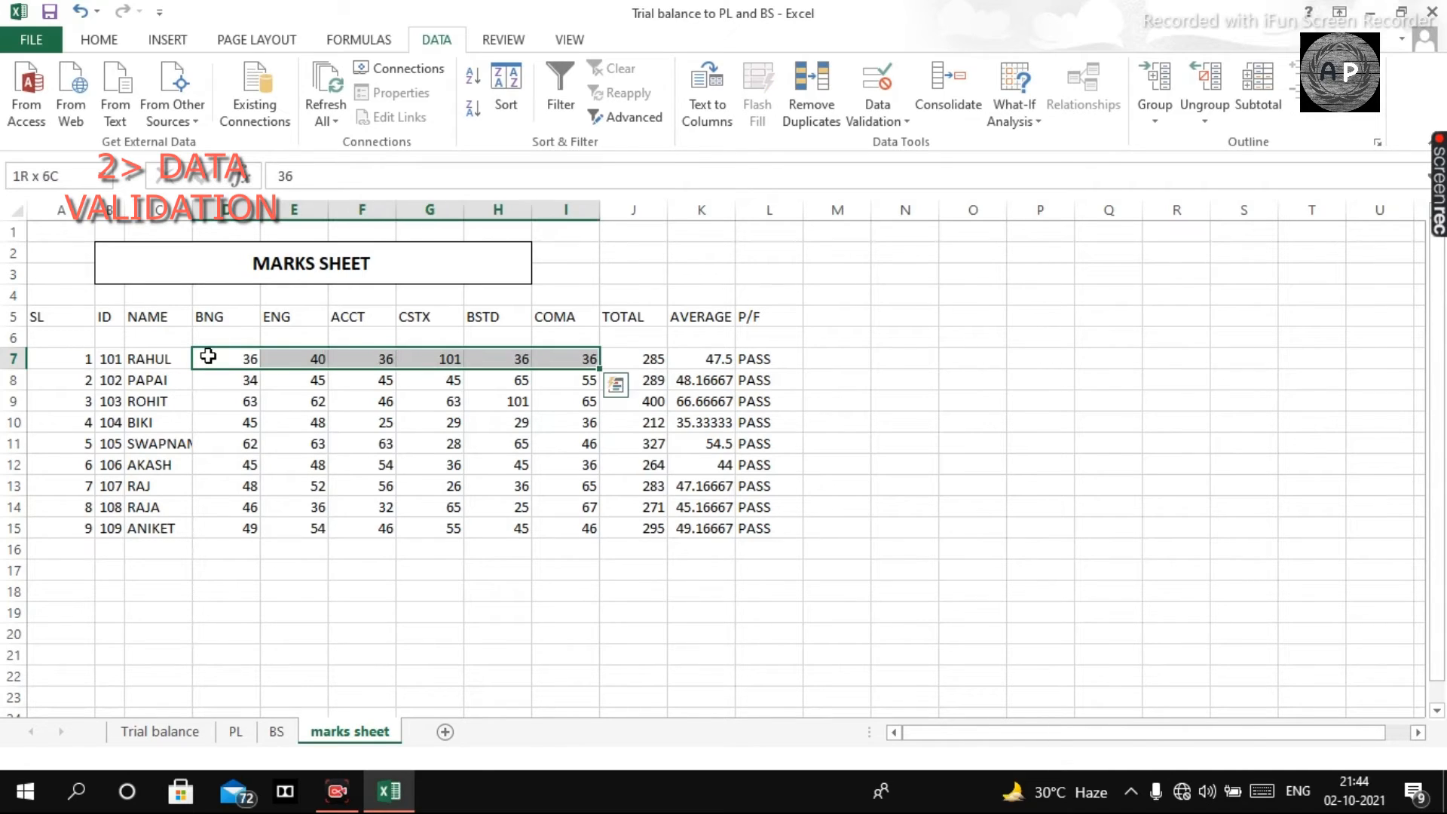
key("shift+Down")
key("shift+Down")
key("shift+Down")
key("shift+Down")
key("shift+Down")
key("shift+Down")
key("shift+Down")
key("shift+Down")
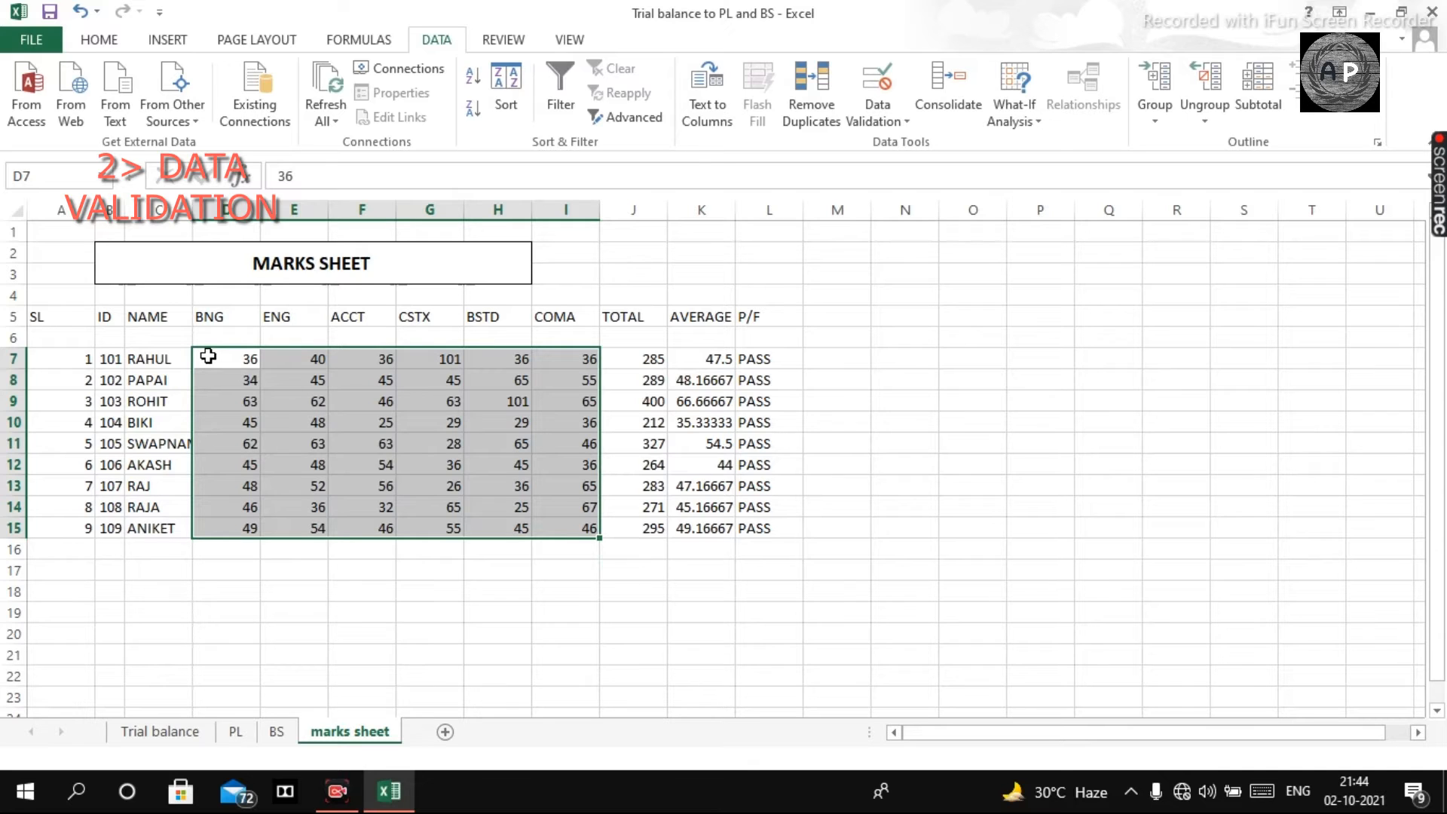
- Undo the last two mark changes, in the CSTX cell G7 and the BSTD cell H9
left_click(516, 402)
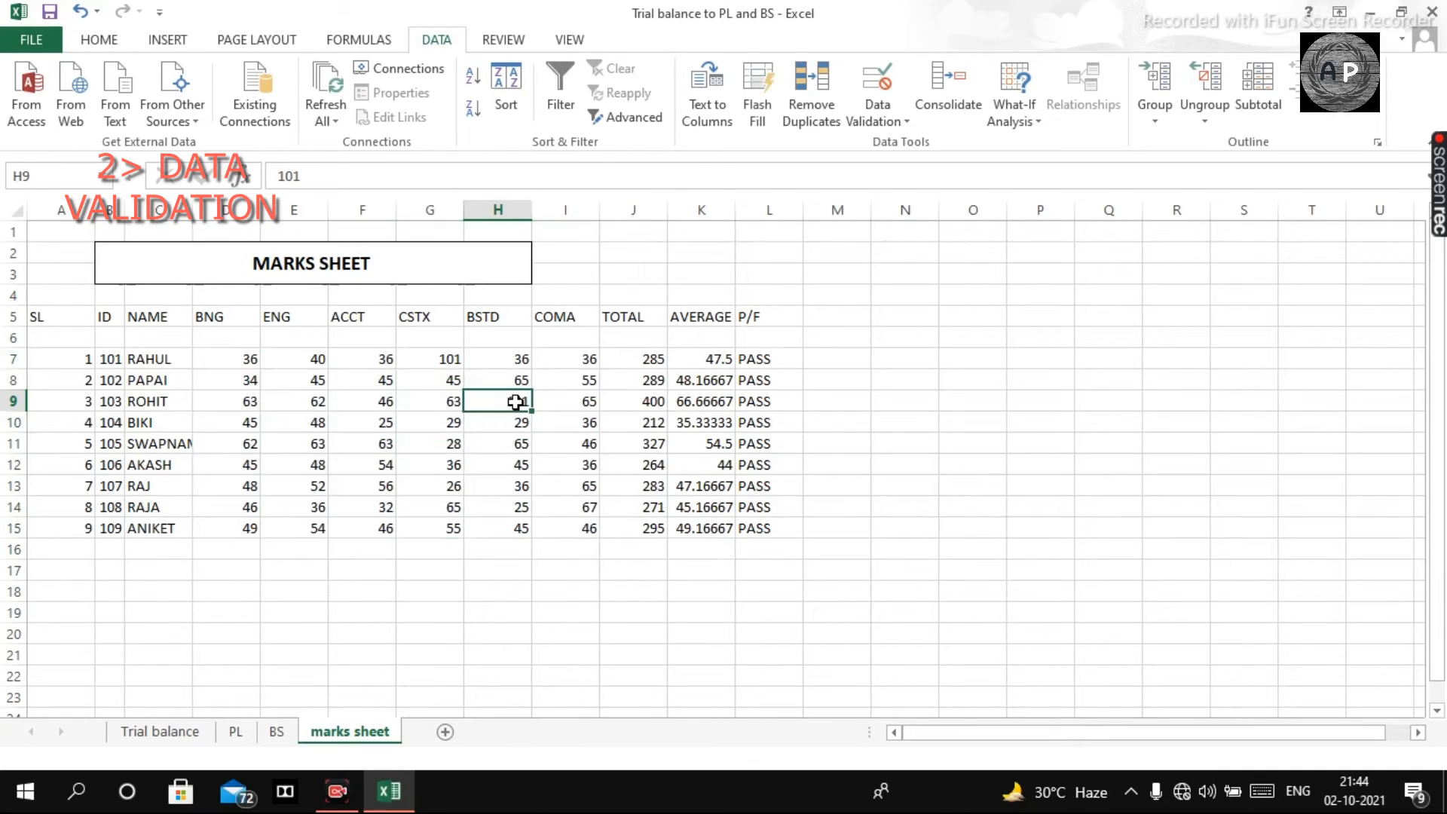
key("ctrl+z")
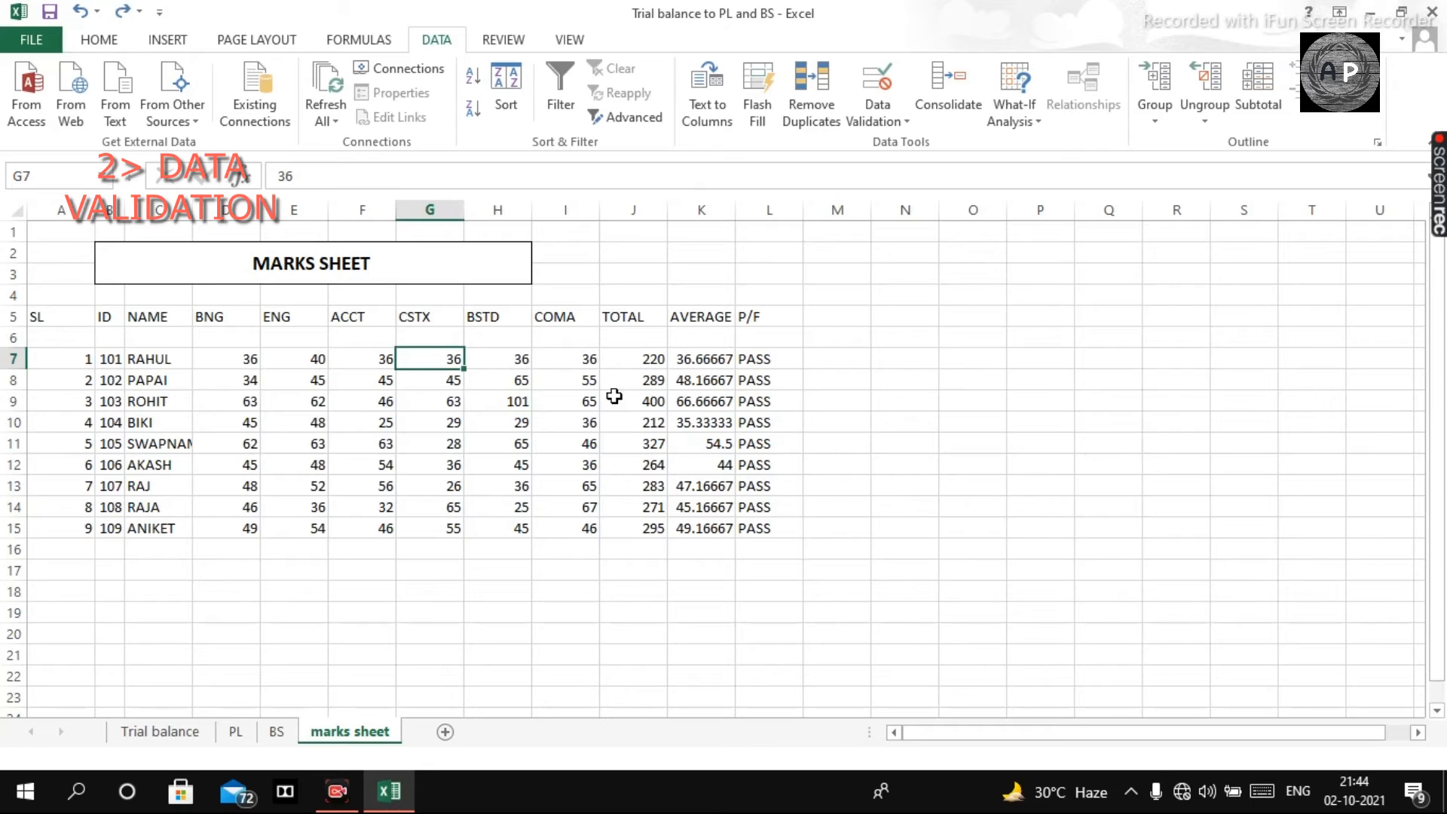
key("ctrl+z")
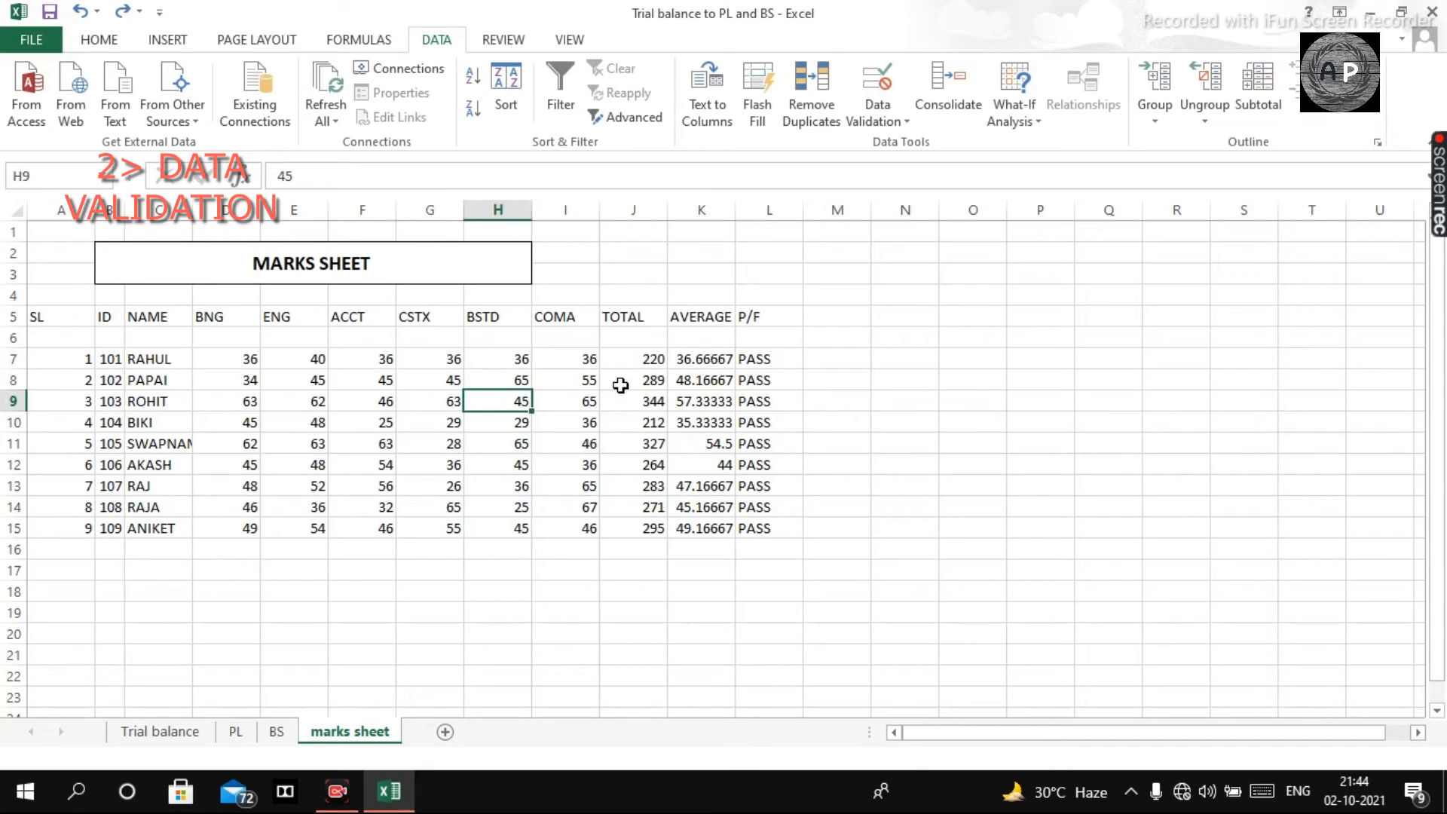
- Set up Data Validation for the subject marks in D7:I15, allowing whole numbers between 0 and 100
left_click(235, 355)
key("shift+Right")
key("shift+Right")
key("shift+Right")
key("shift+Right")
key("shift+Right")
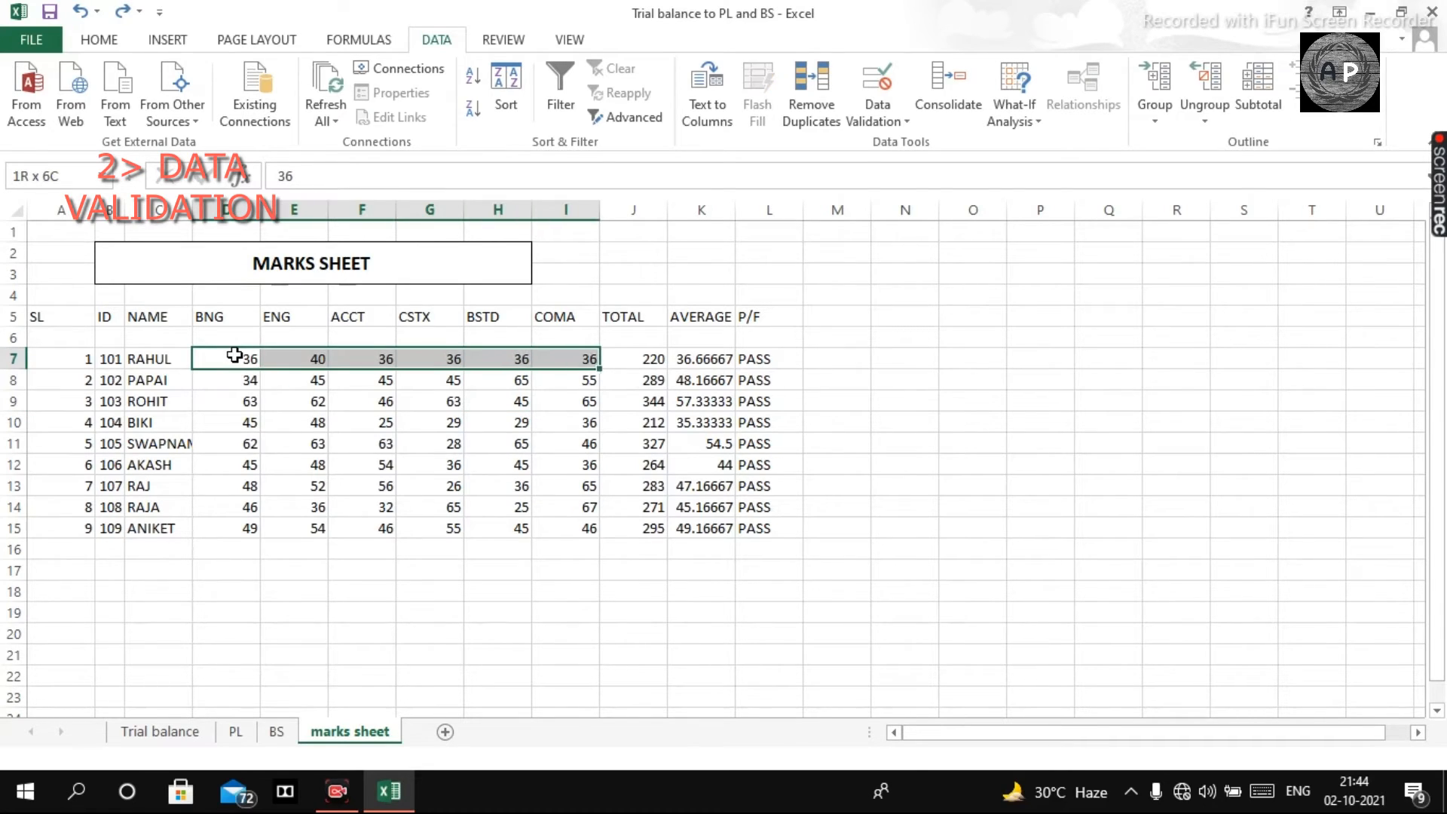
key("shift+Down")
key("shift+Down")
key("shift+Down")
key("shift+Down")
key("shift+Down")
key("shift+Down")
key("shift+Down")
key("shift+Down")
key("shift+Down")
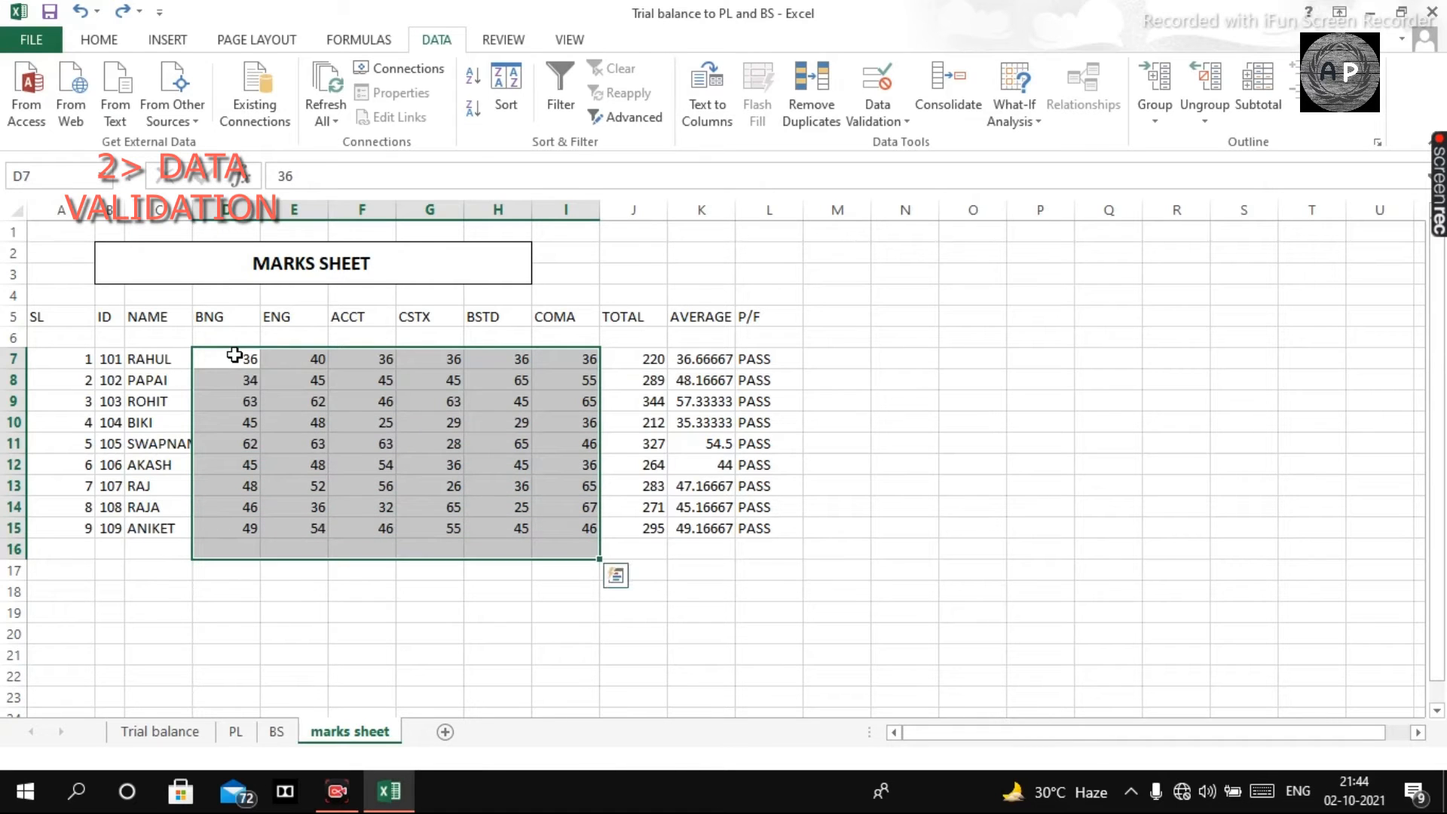
key("shift+Up")
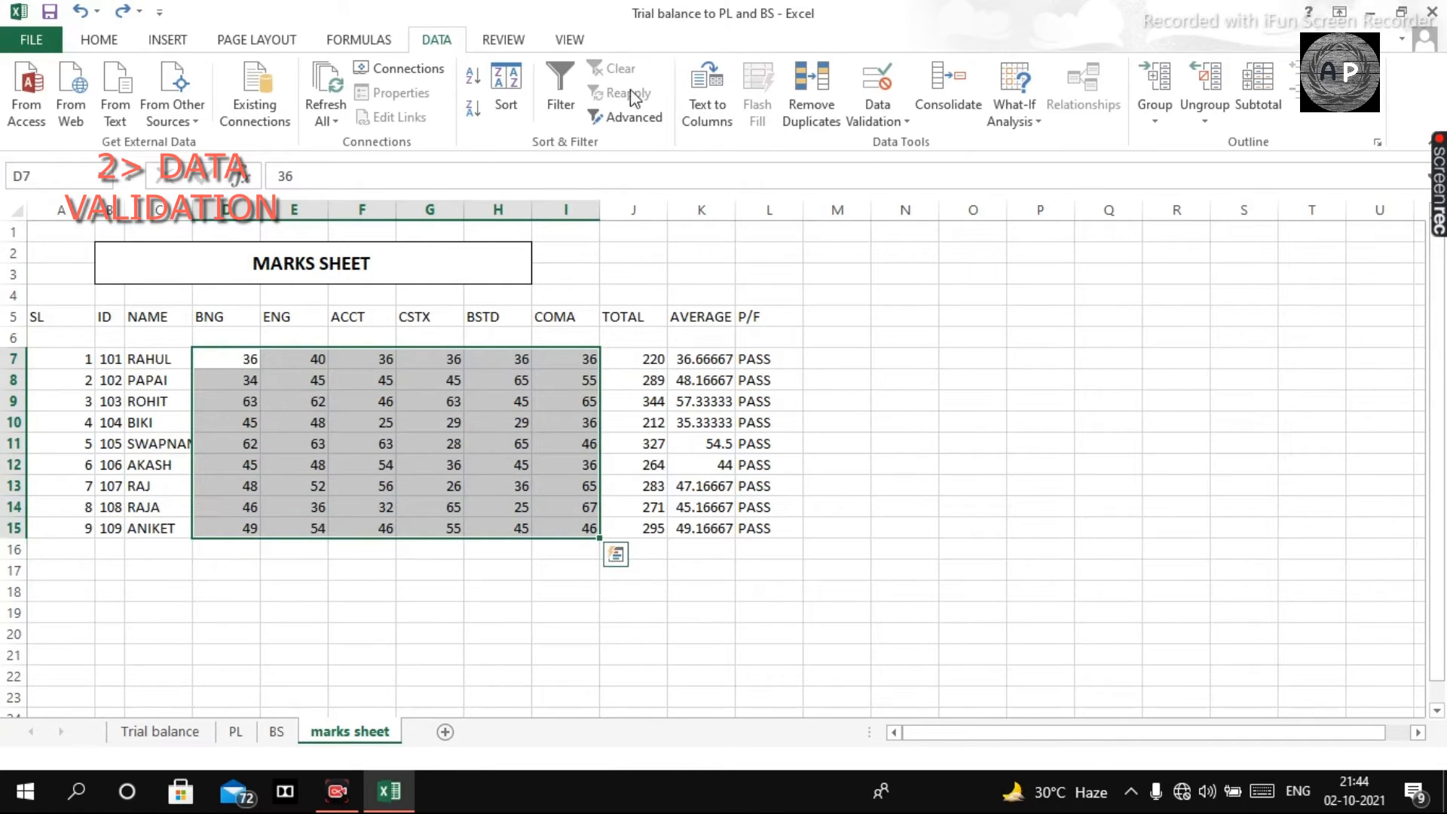
left_click(888, 112)
left_click(897, 145)
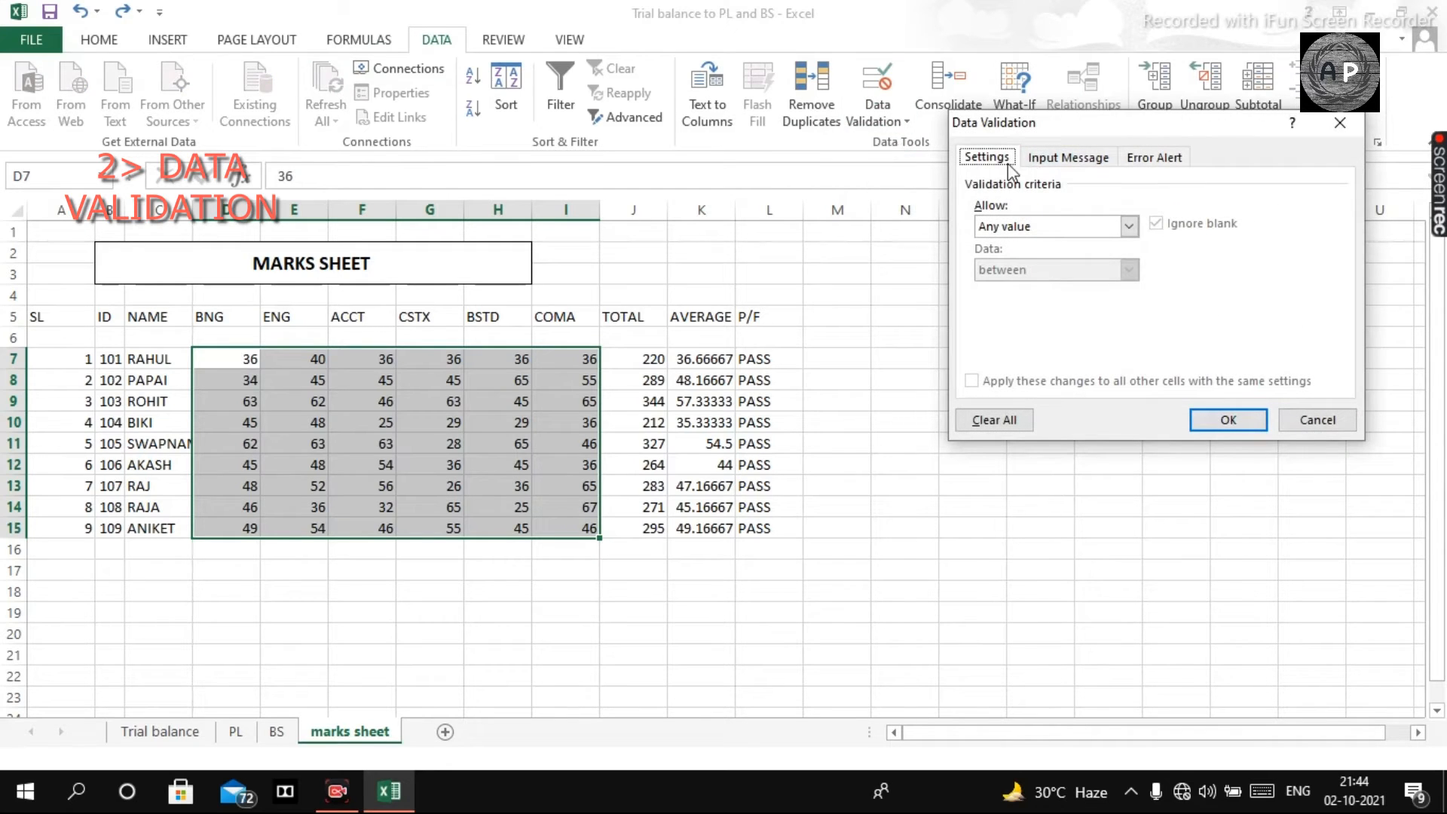
left_click(1087, 226)
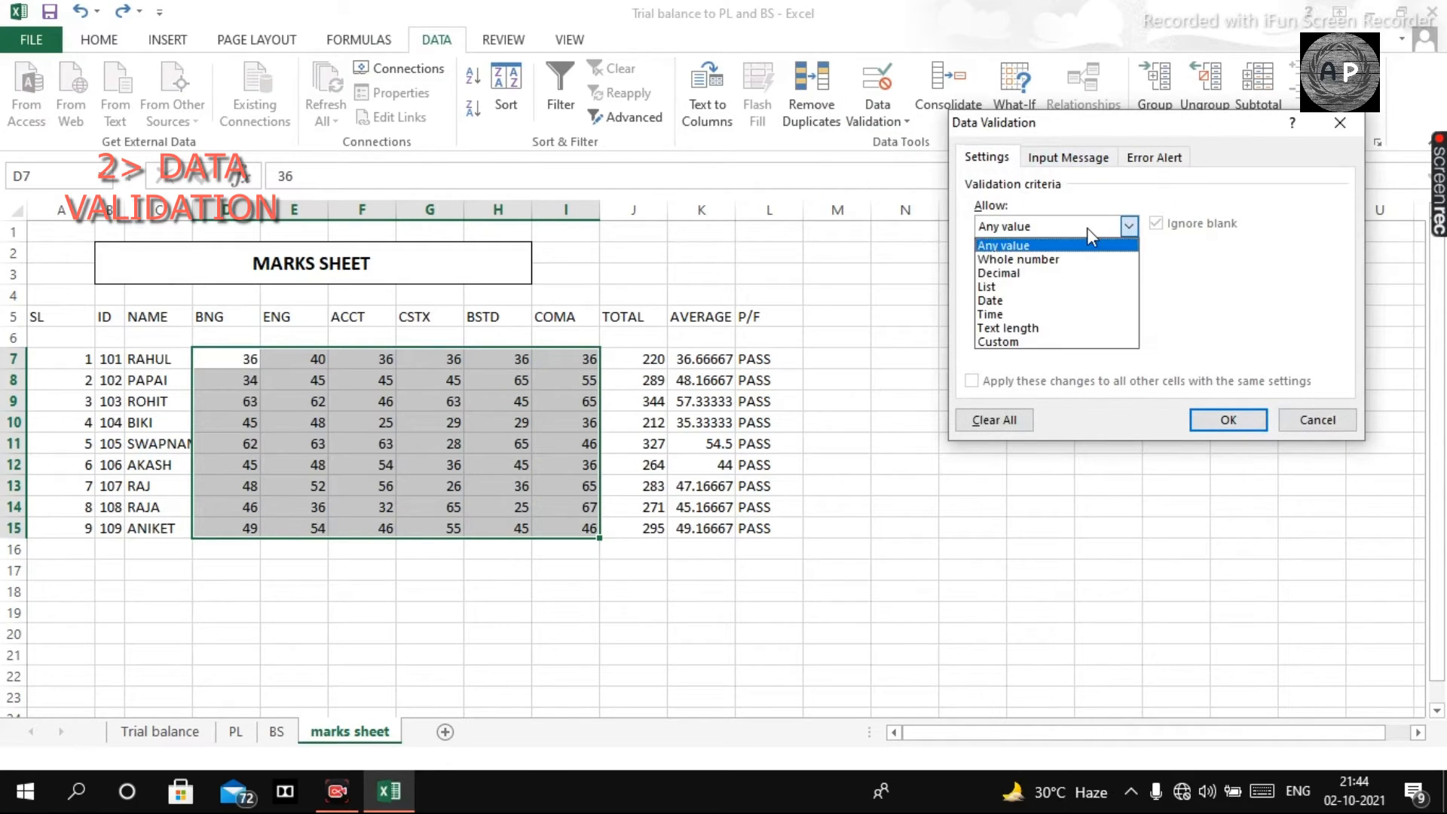
left_click(1056, 259)
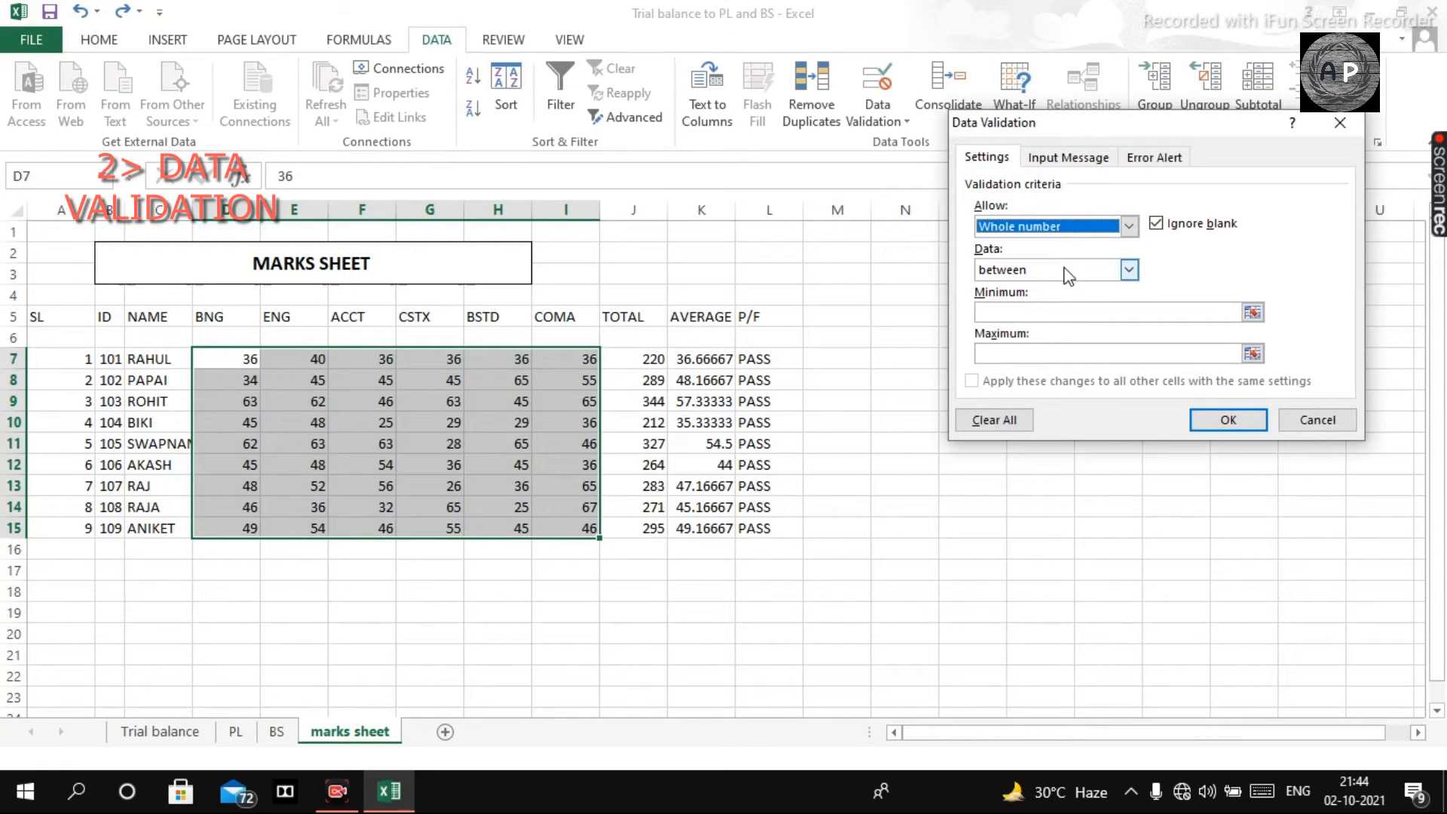
left_click(1085, 311)
type("0")
key("Tab")
type("100")
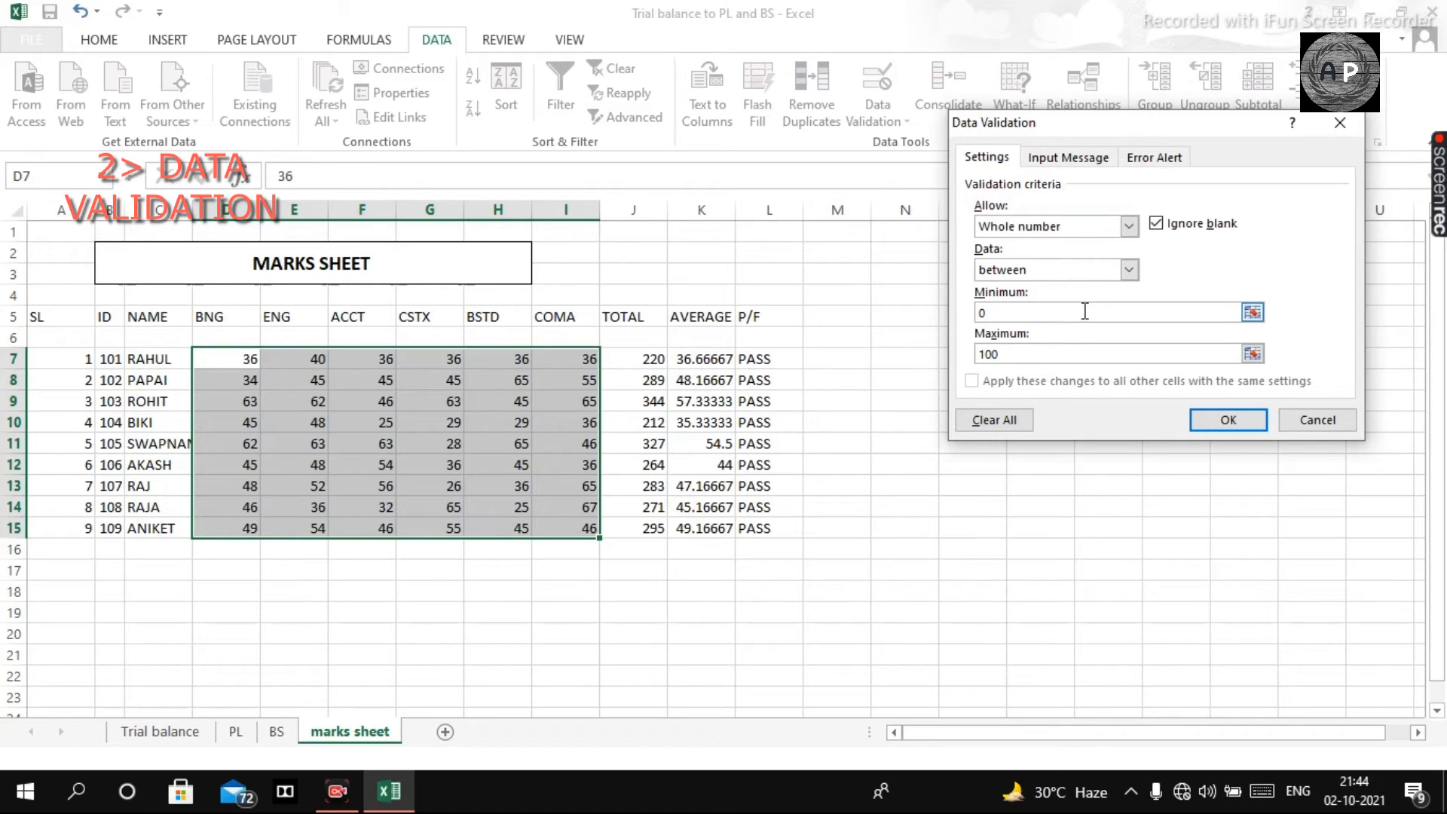
- View the validation's input message options, leave them blank, and apply the rule to the marks
left_click(1070, 158)
left_click(1024, 321)
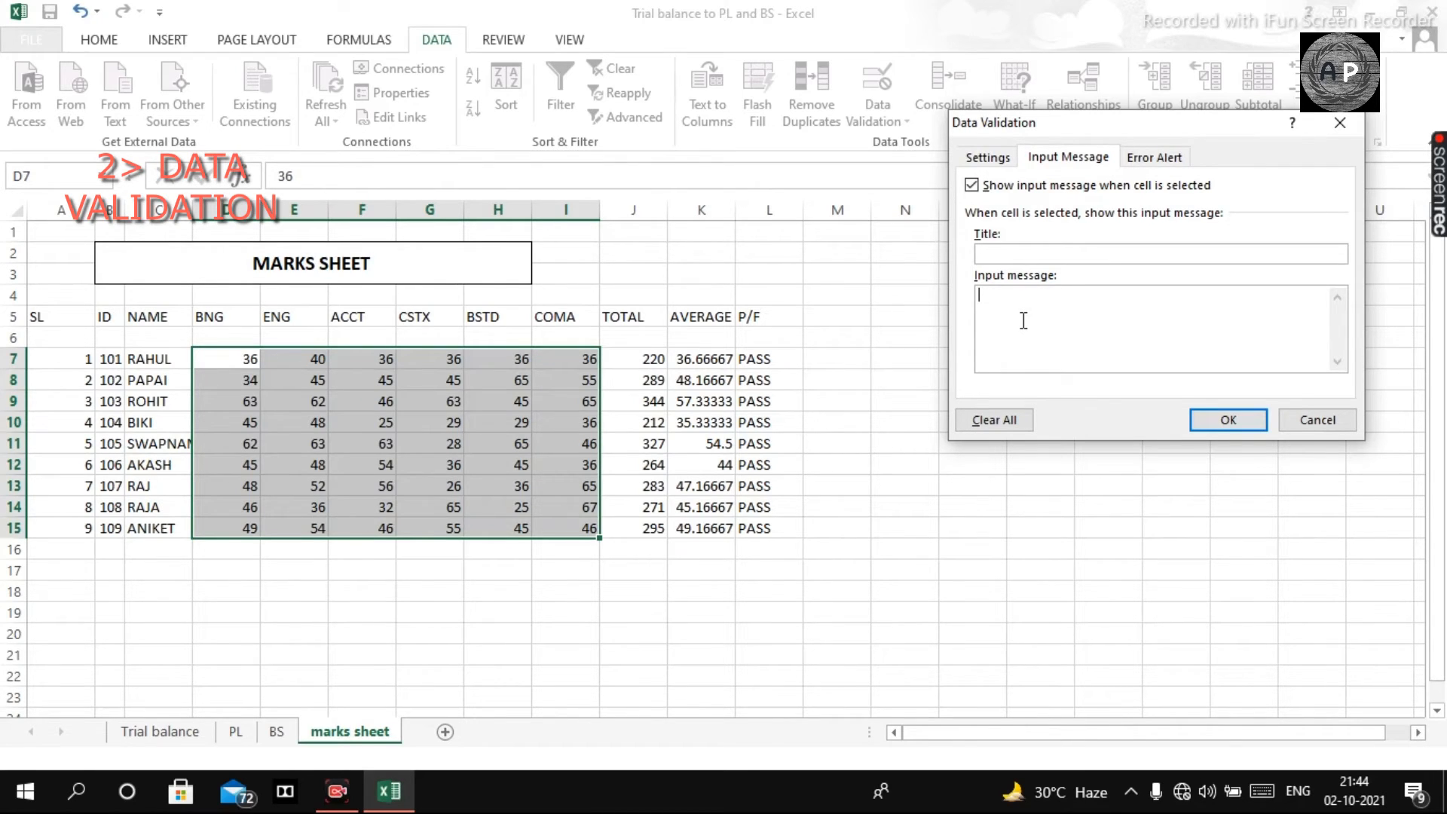
left_click(993, 158)
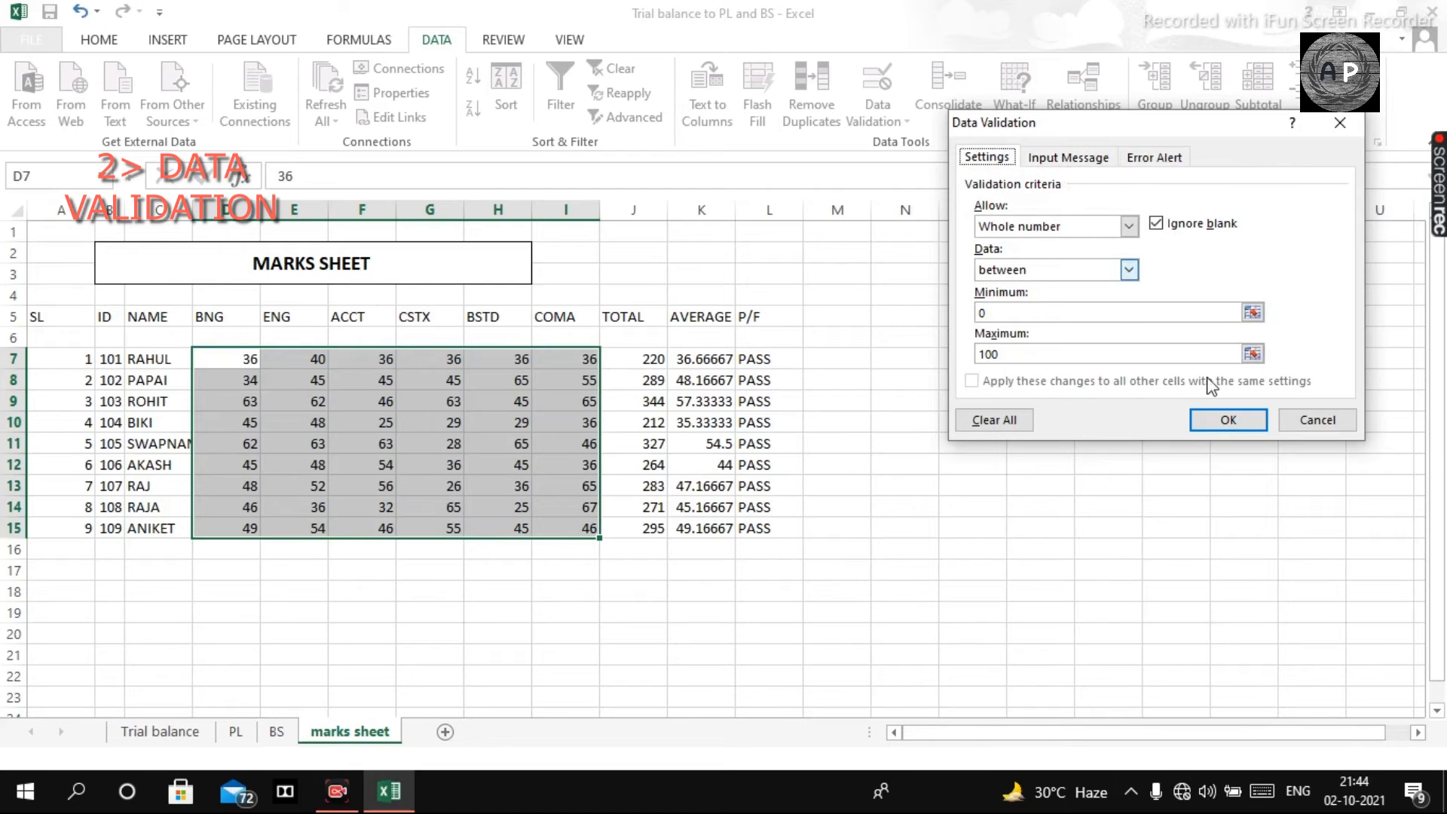
left_click(1221, 419)
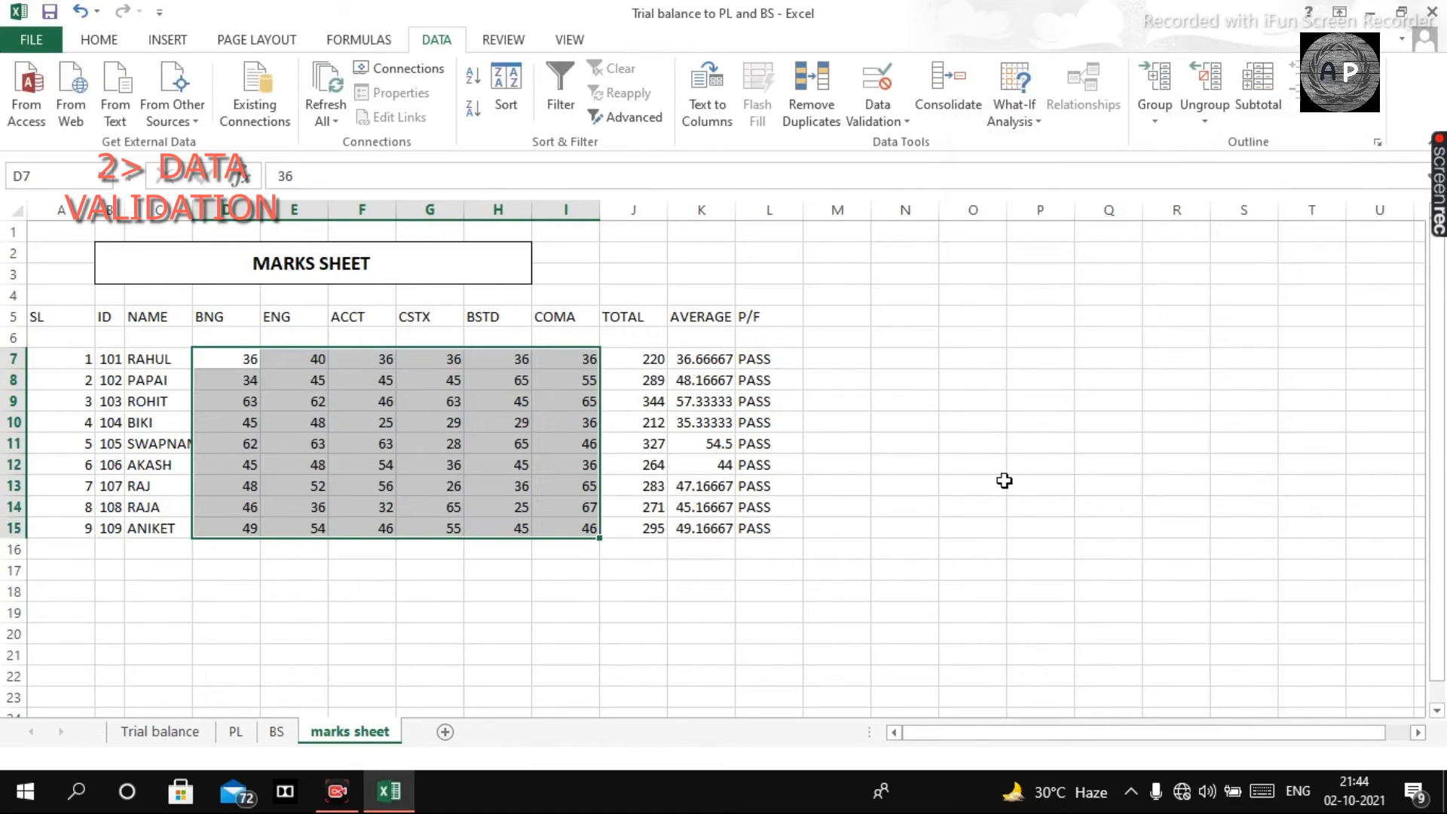
- Test the validation by trying to enter 120 as the first student's BNG mark in D7, and cancel the entry
left_click(1005, 481)
left_click(392, 461)
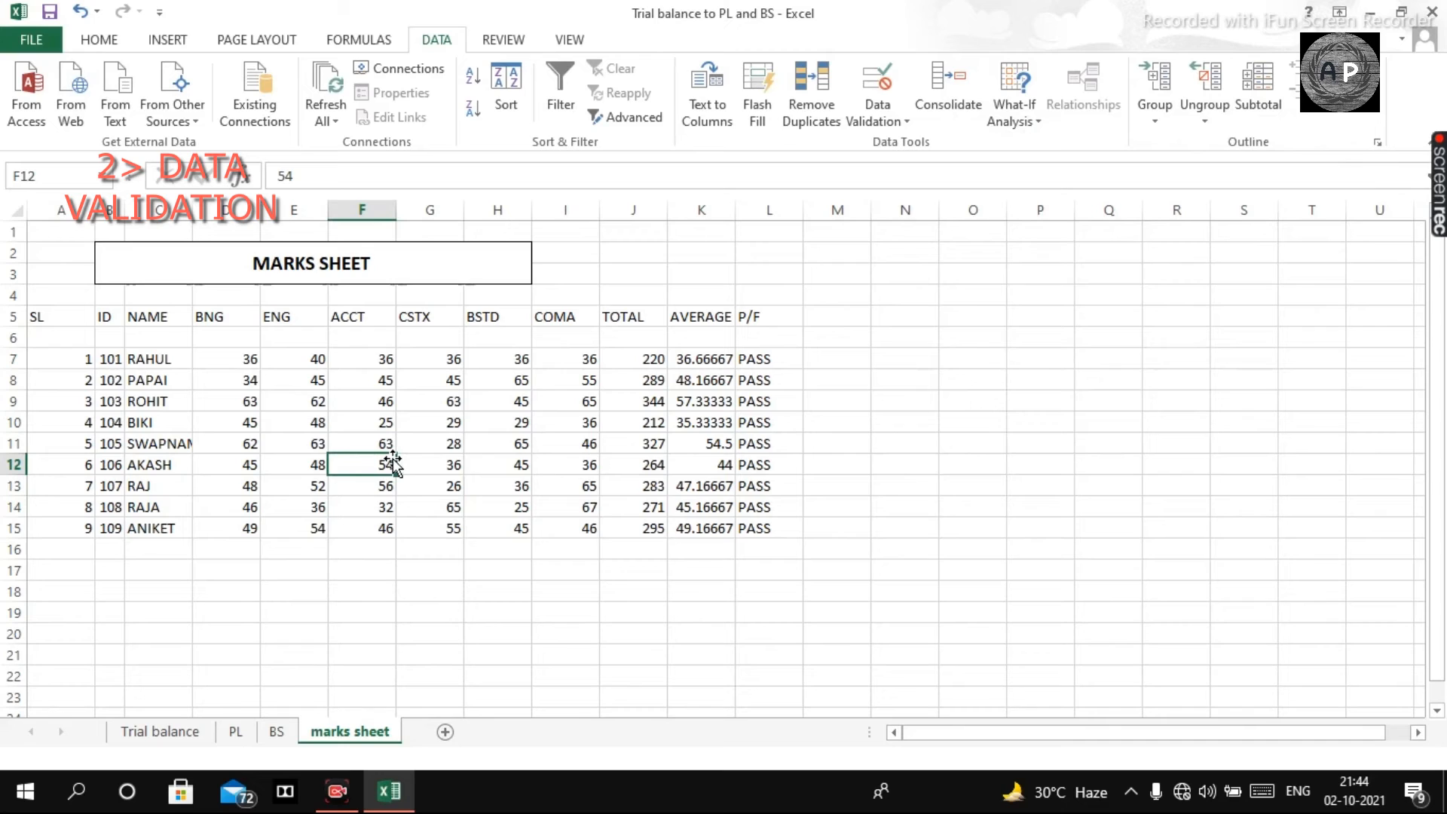
left_click(251, 363)
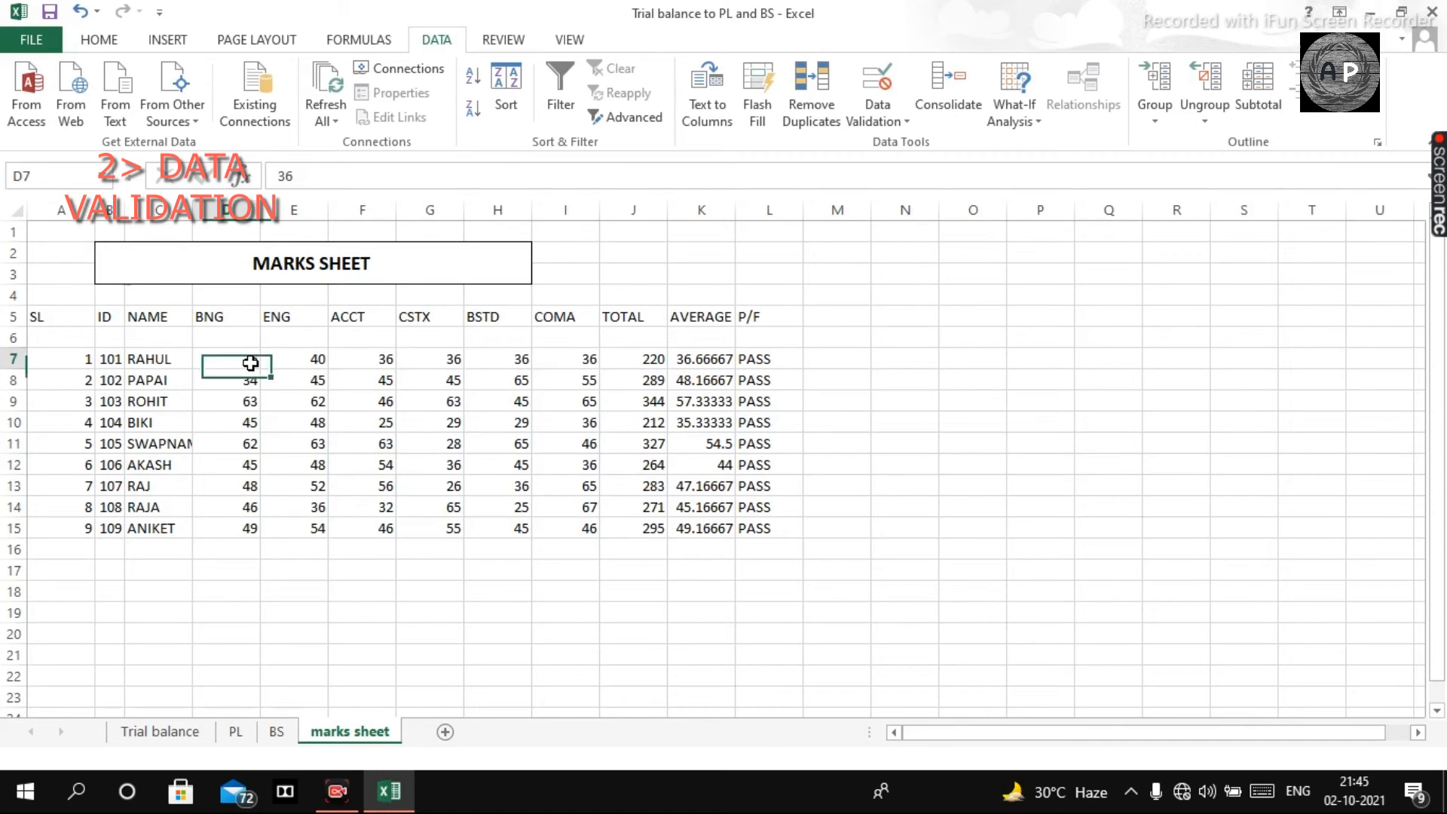
type("120")
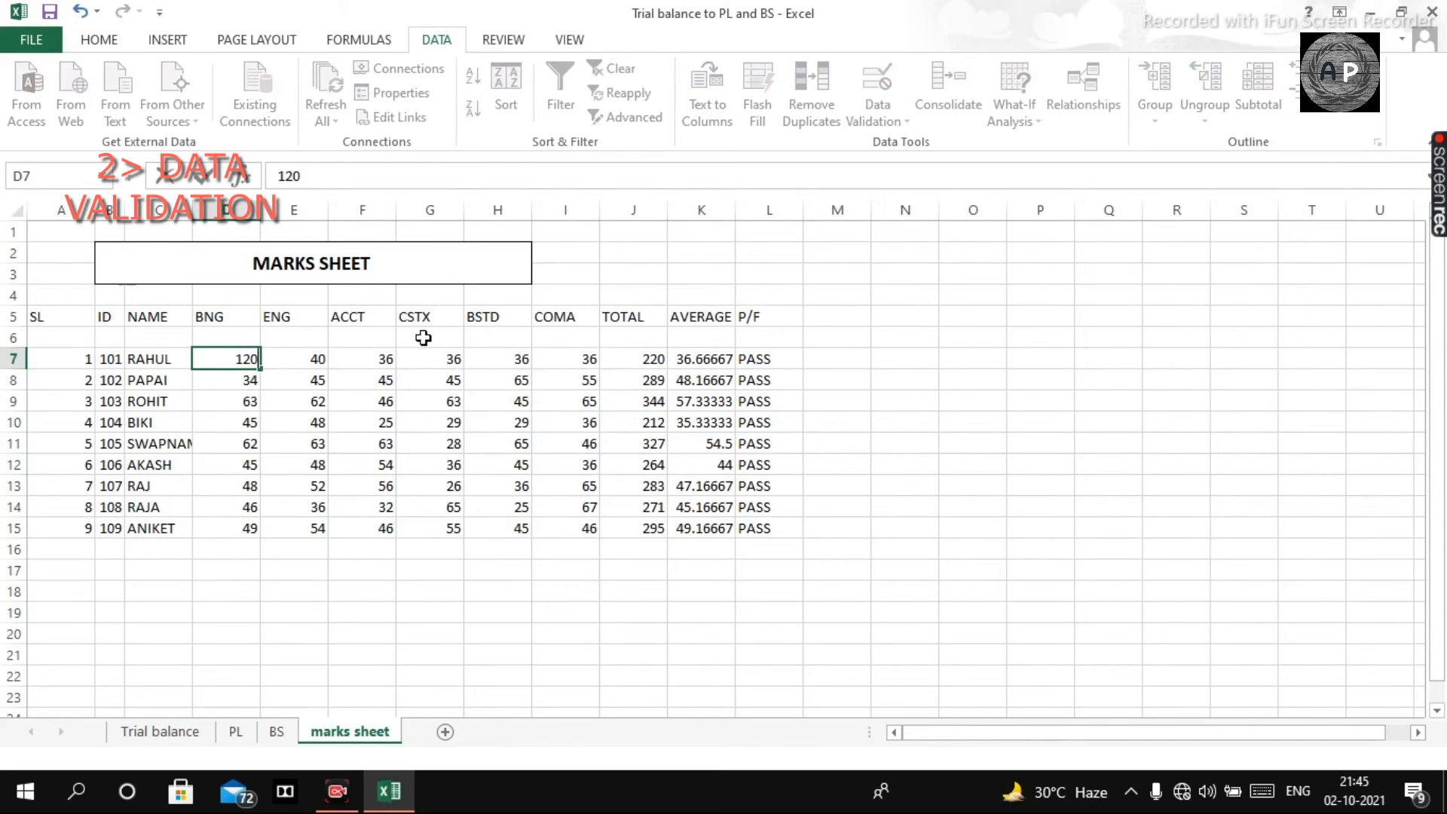
key("Return")
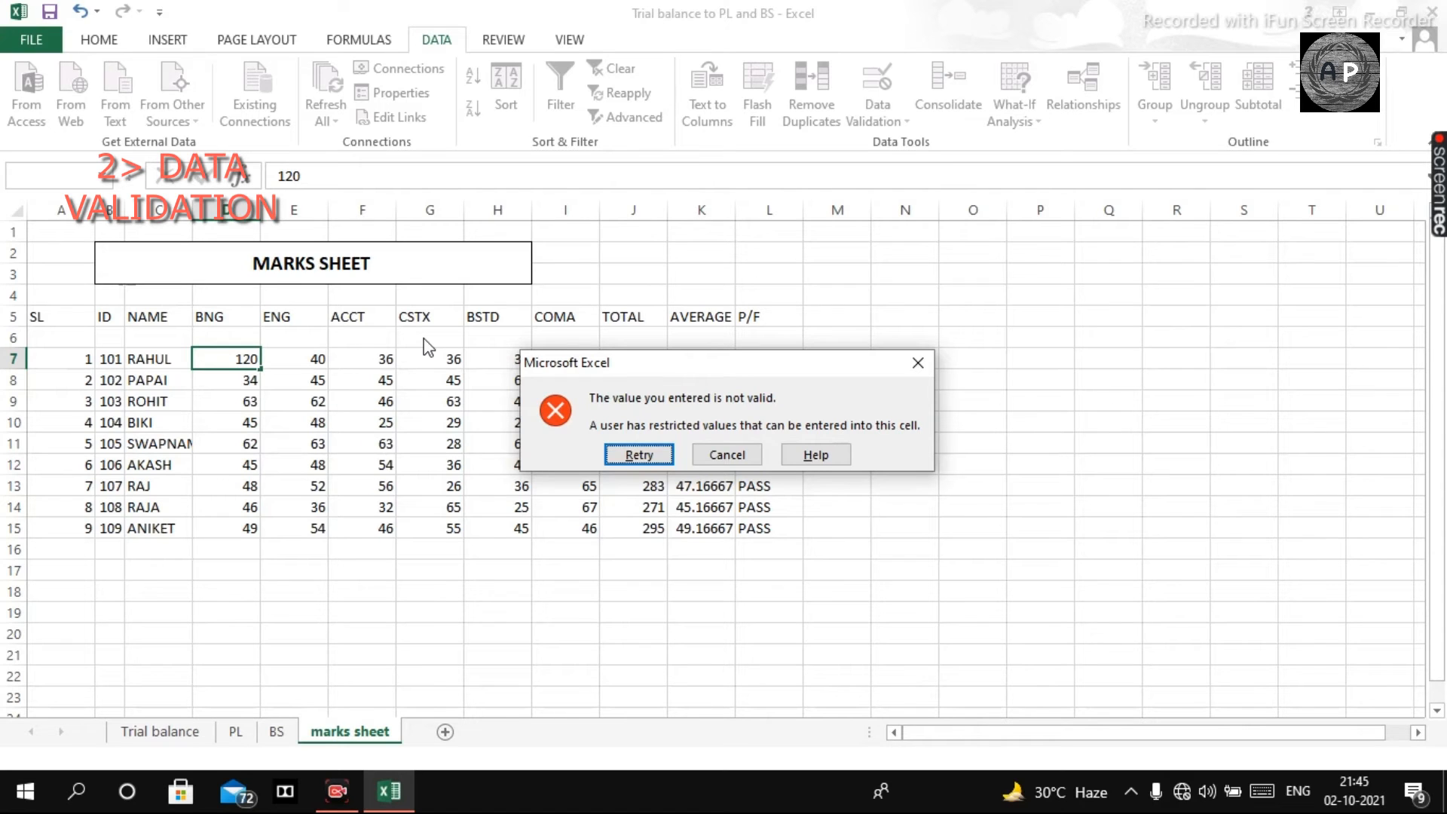
key("Escape")
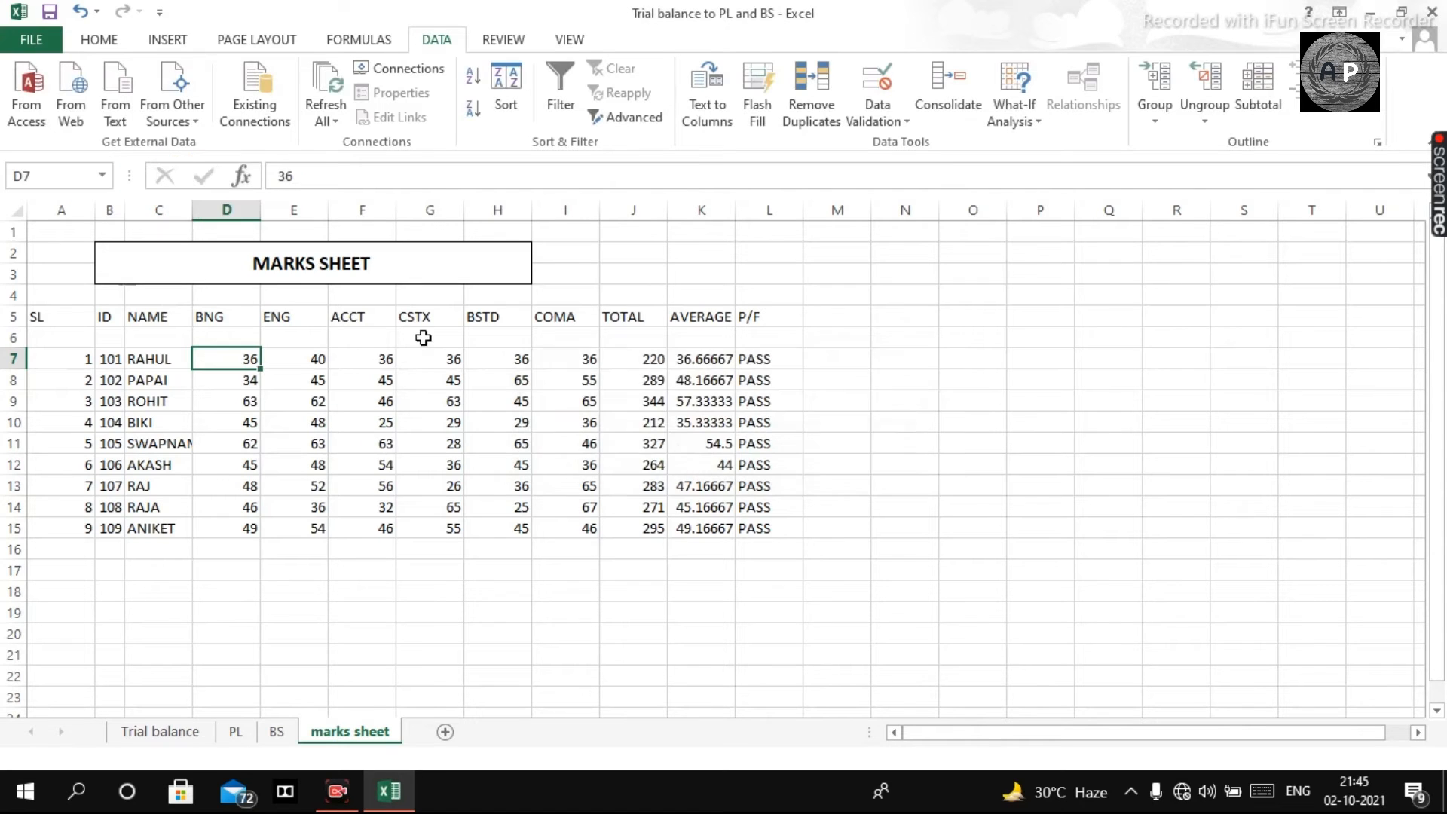
left_click(998, 346)
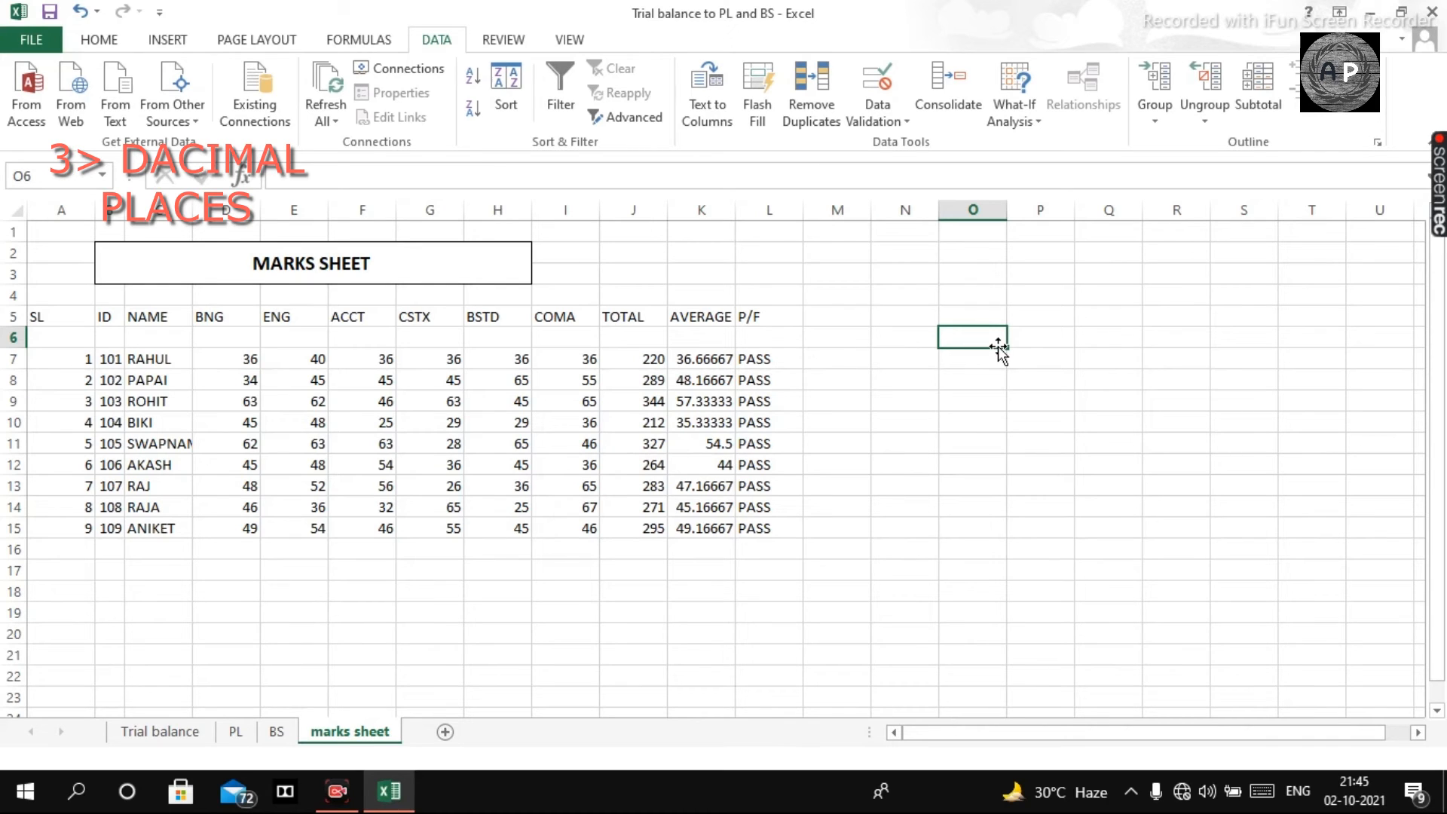
left_click(689, 355)
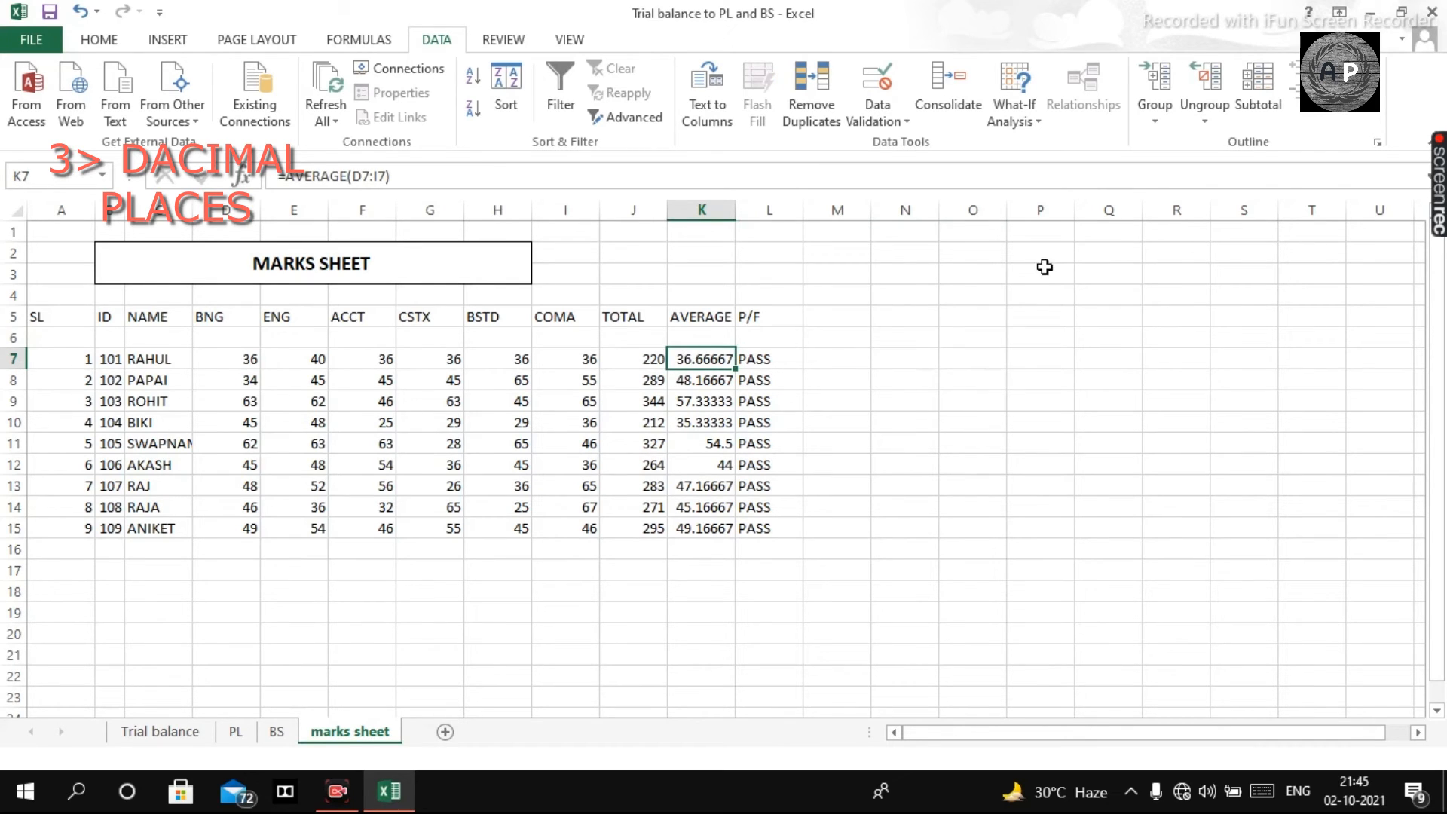
key("shift+Down")
key("shift+Down")
key("shift+Down")
key("shift+Down")
key("shift+Down")
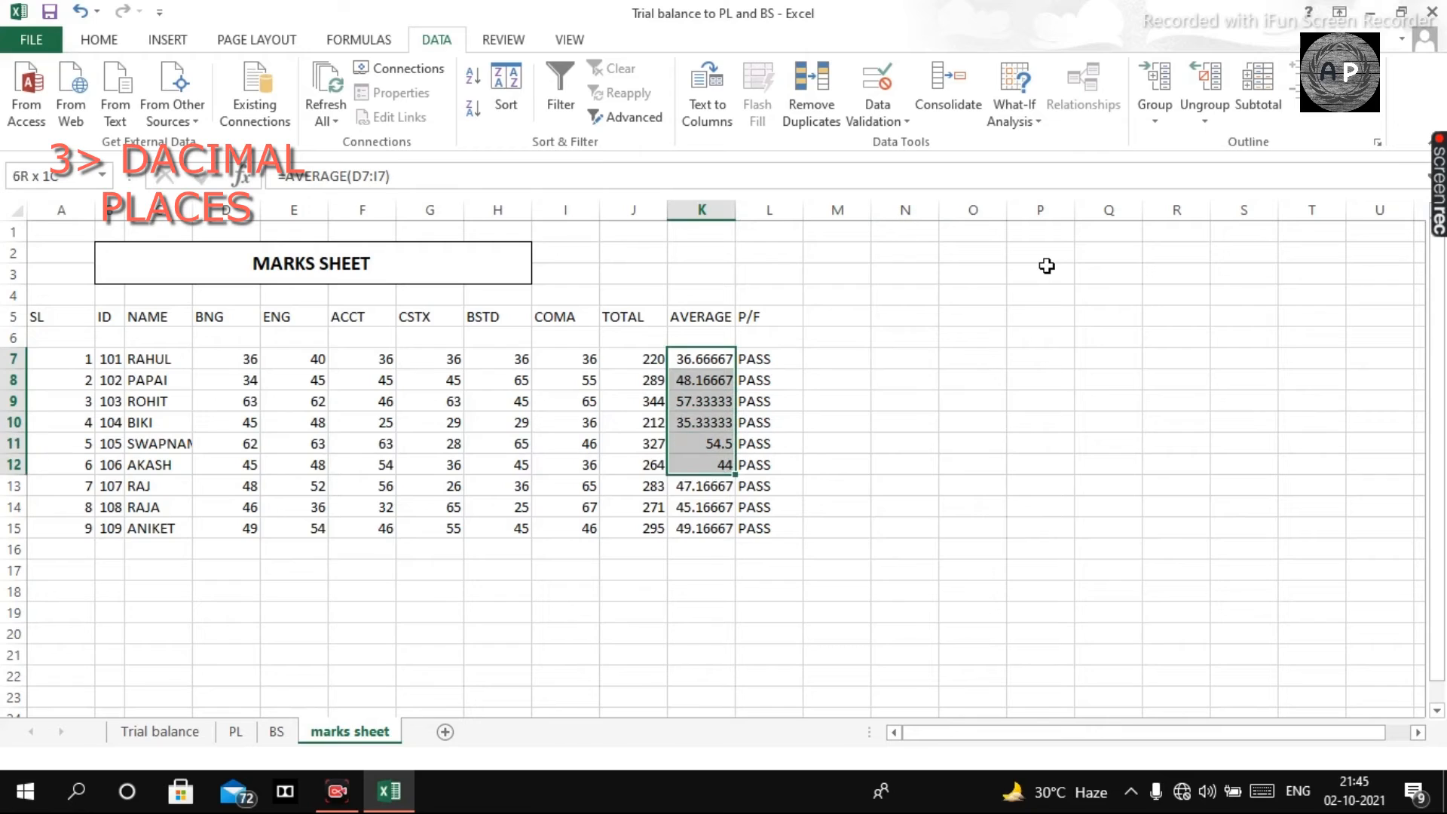
key("shift+Down")
key("shift+Down")
key("shift+Down")
key("shift+Down")
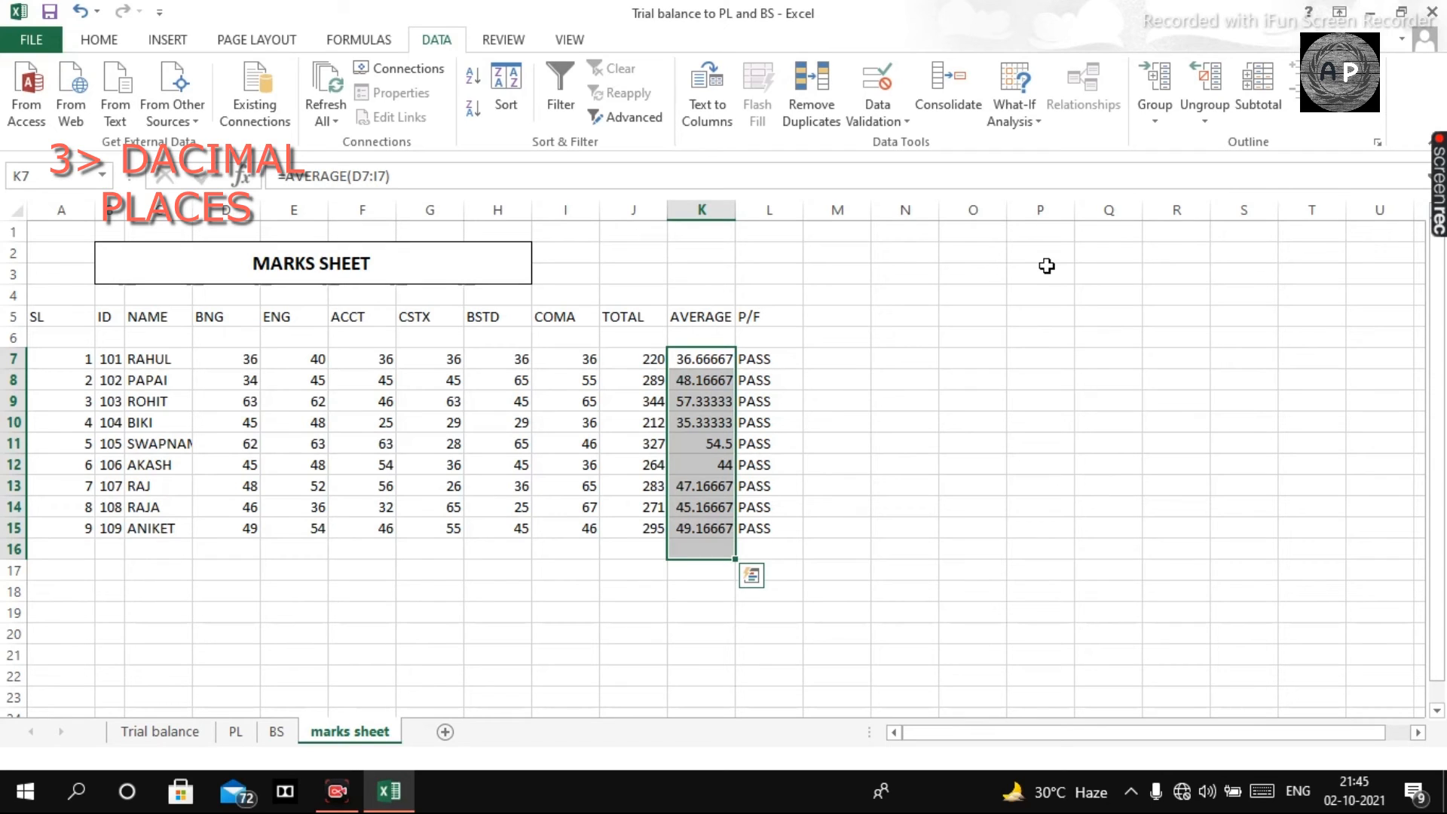
key("Down")
key("Up")
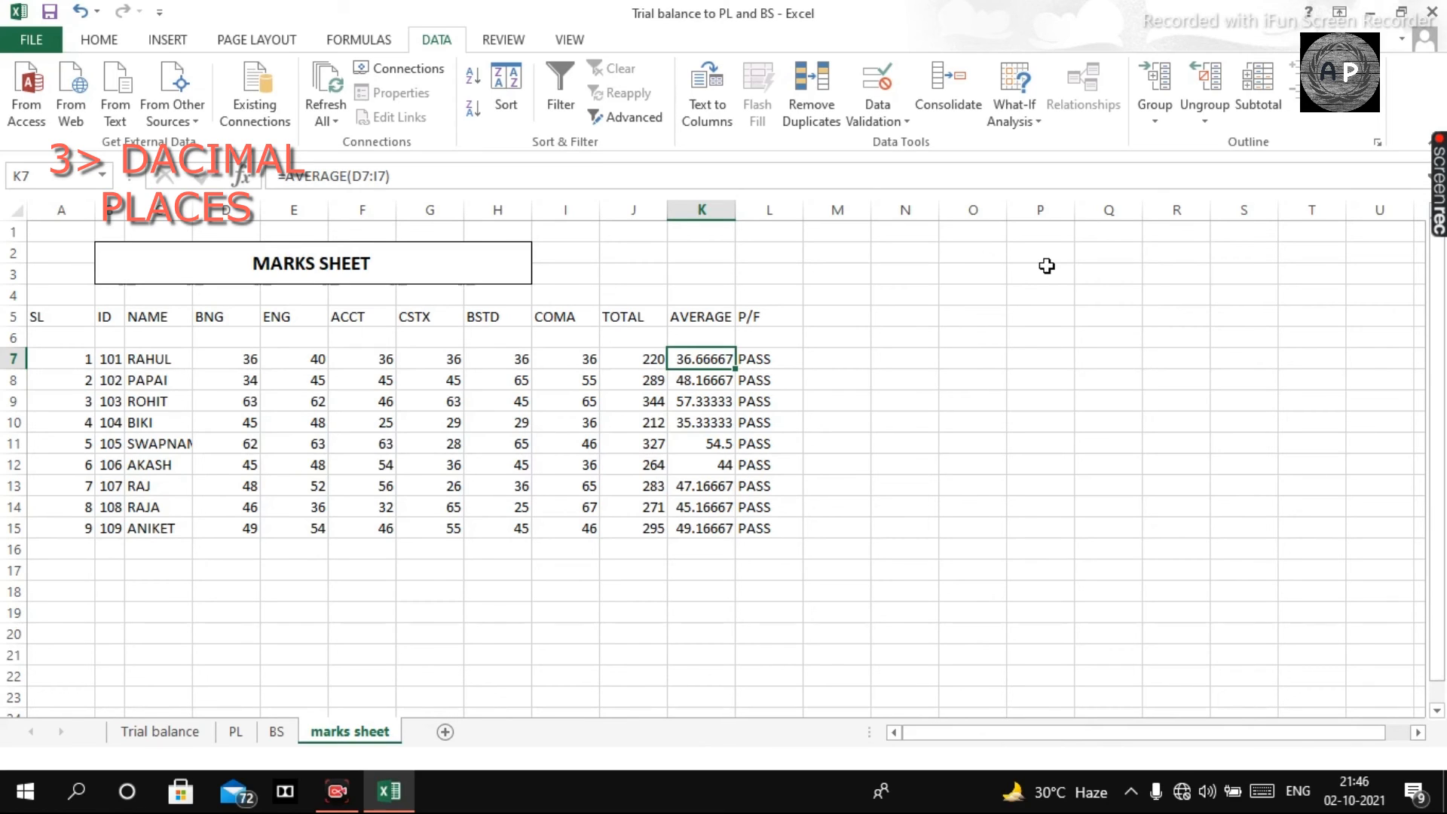
- Format the averages in K7:K15 in the Number category with 0 decimal places
key("shift+Down")
key("shift+Down")
key("shift+Down")
key("shift+Down")
key("shift+Down")
key("shift+Down")
key("shift+Down")
key("shift+Down")
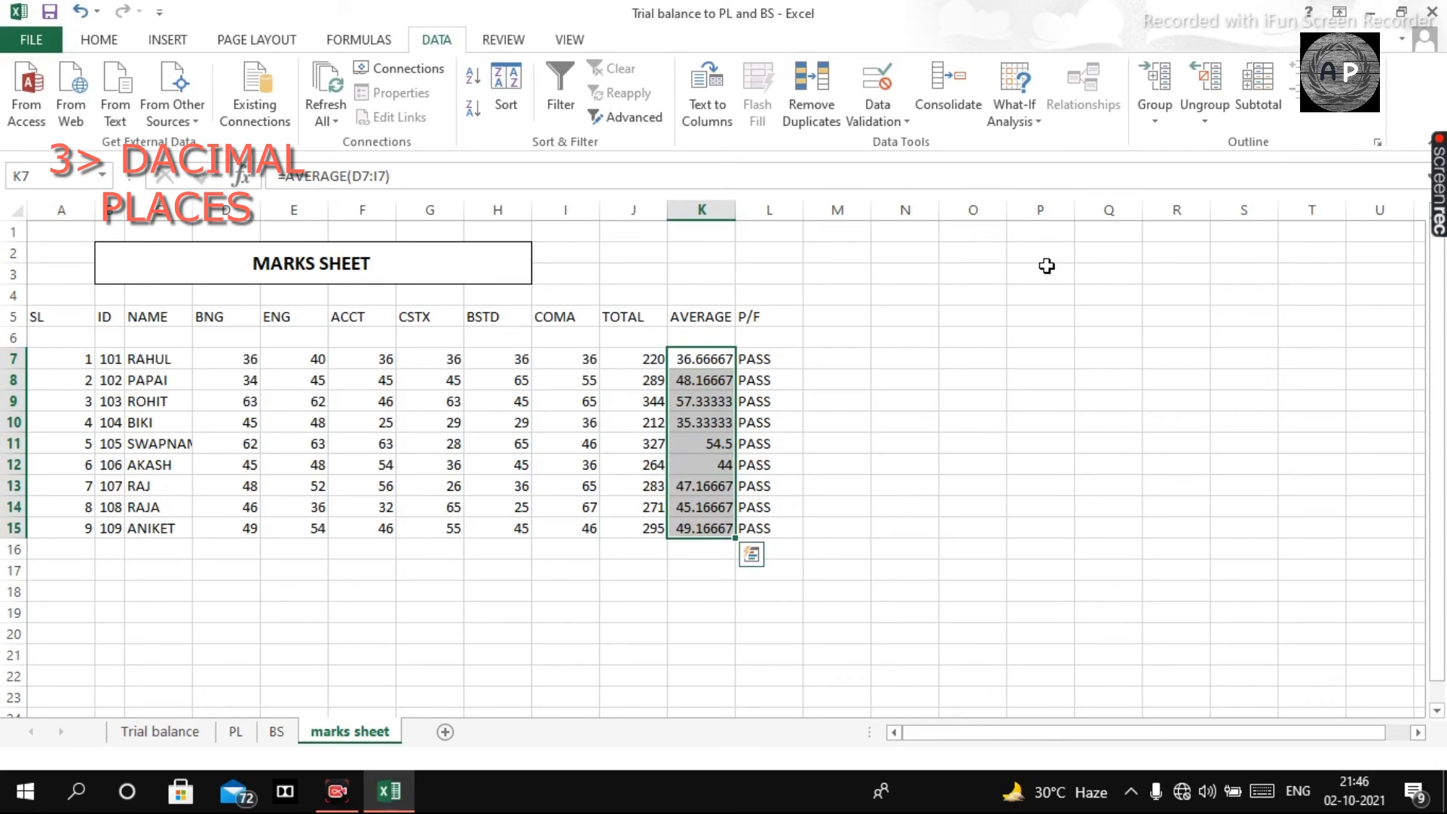
right_click(708, 438)
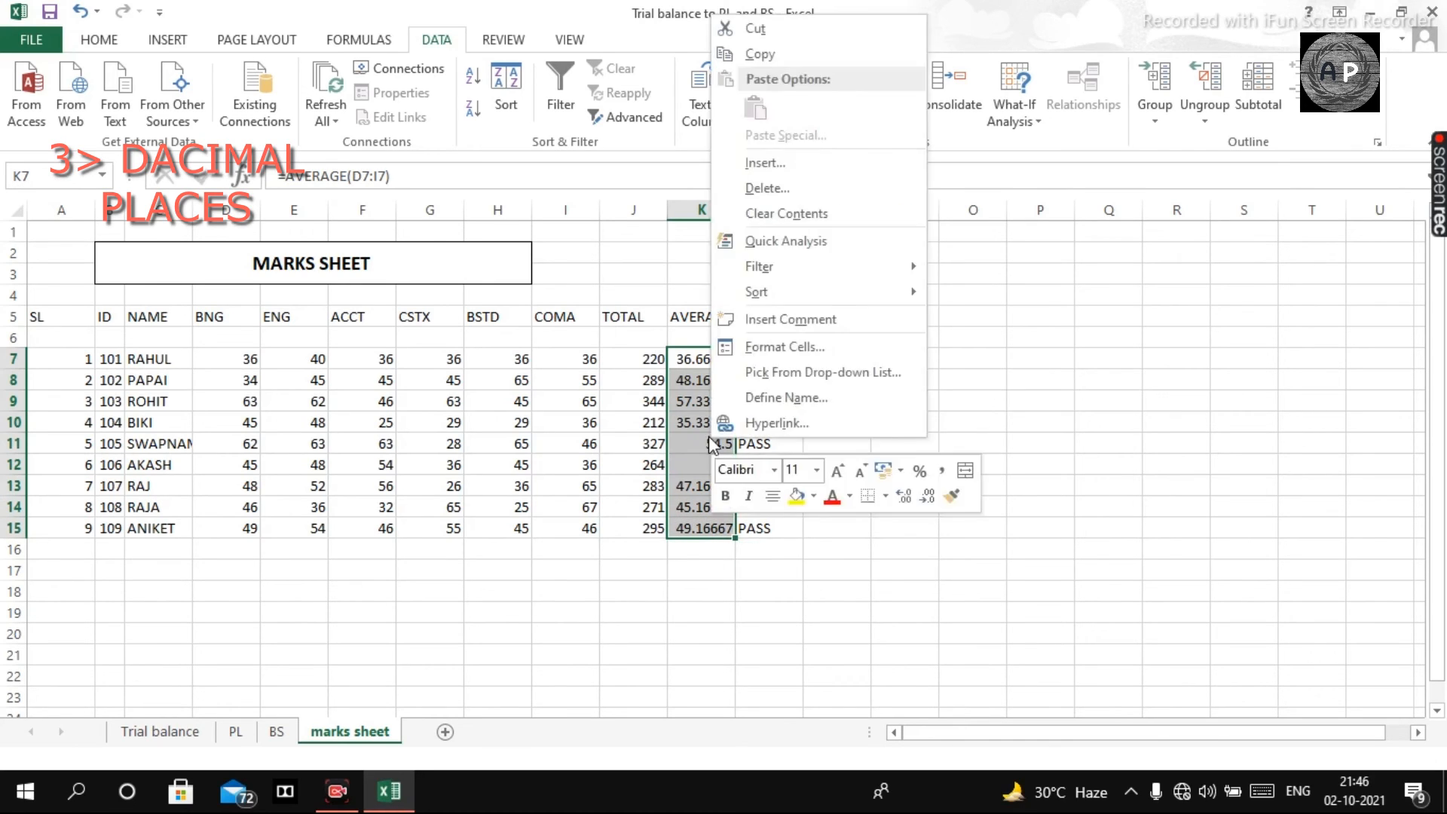
left_click(785, 351)
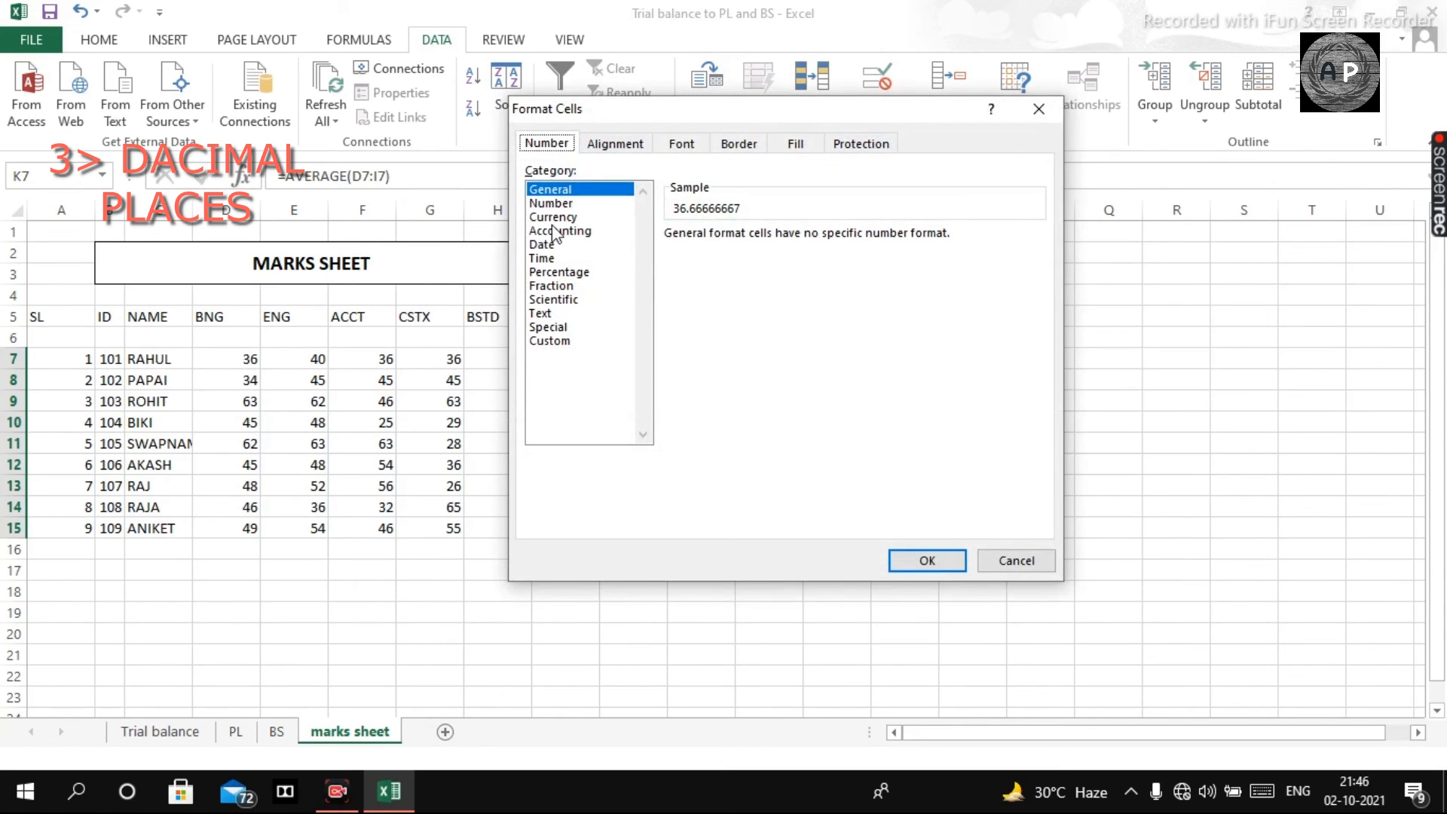
left_click(574, 204)
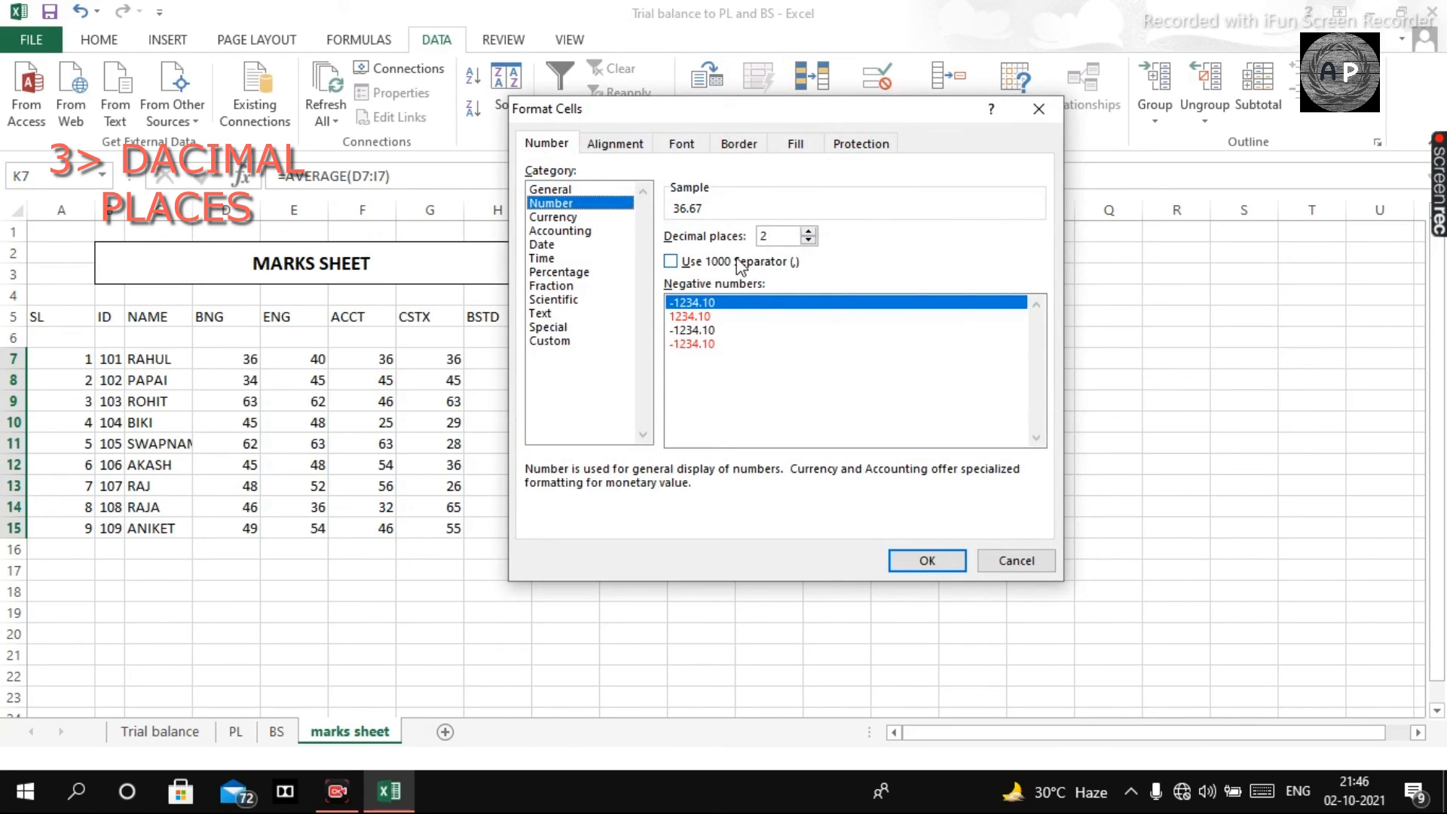
left_click(809, 241)
left_click(809, 240)
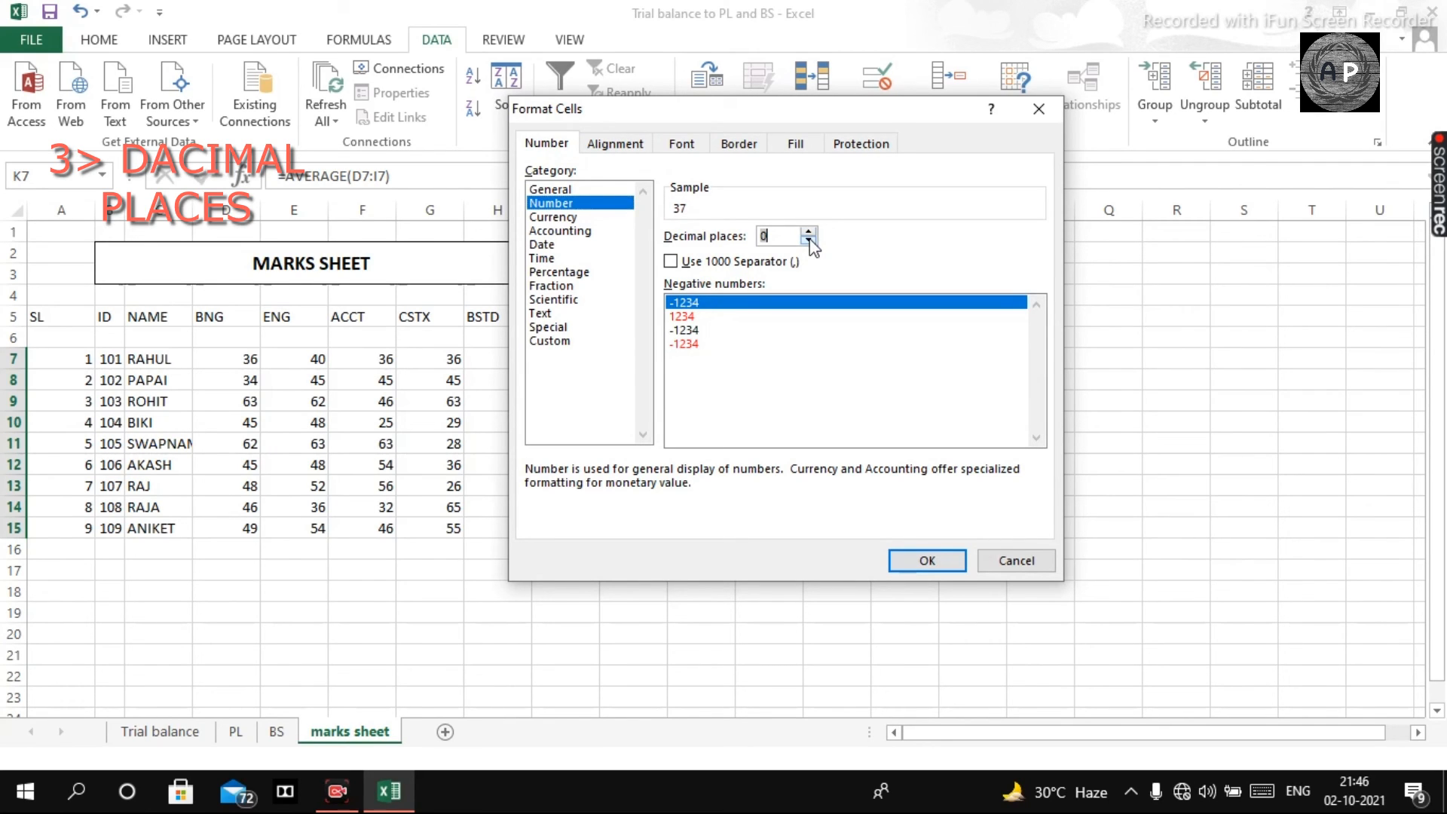
left_click(924, 561)
left_click(843, 563)
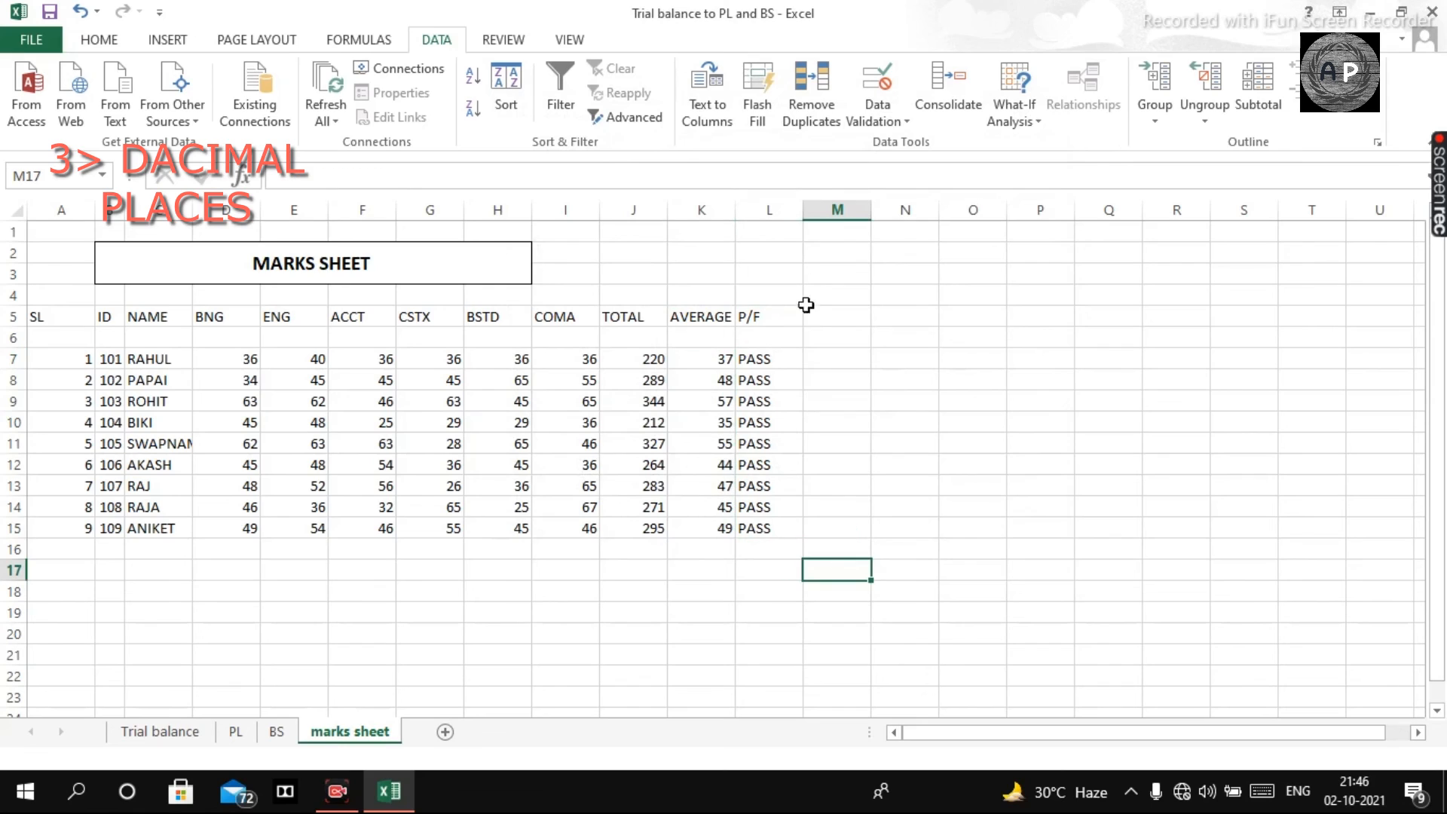
- Select all the students' averages in K7:K15
left_click(724, 353)
key("shift+Down")
key("shift+Down")
key("shift+Down")
key("shift+Down")
key("shift+Down")
key("shift+Down")
key("shift+Down")
key("shift+Down")
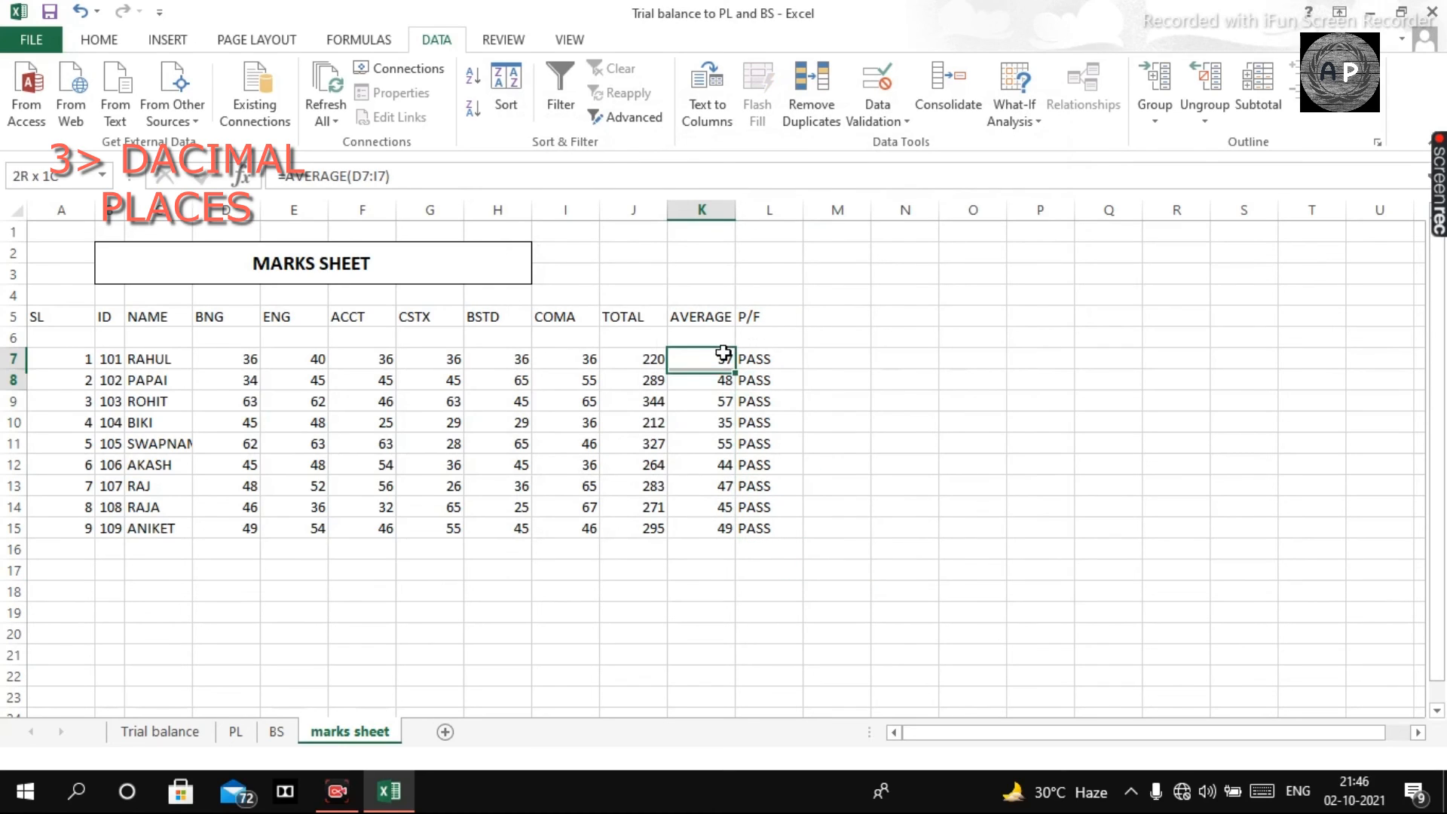